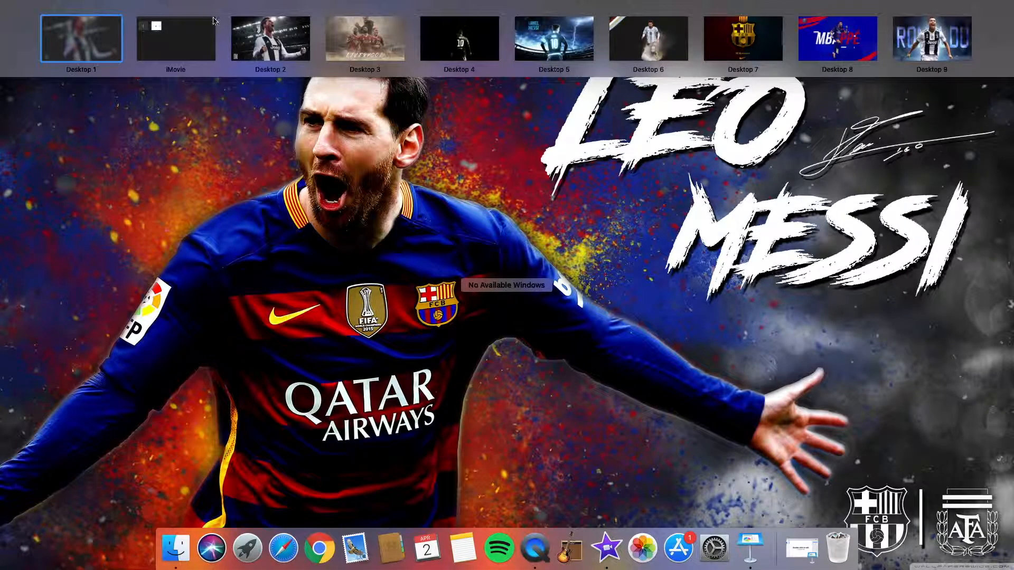
- Switch to iMovie and create a new Movie project
click(199, 36)
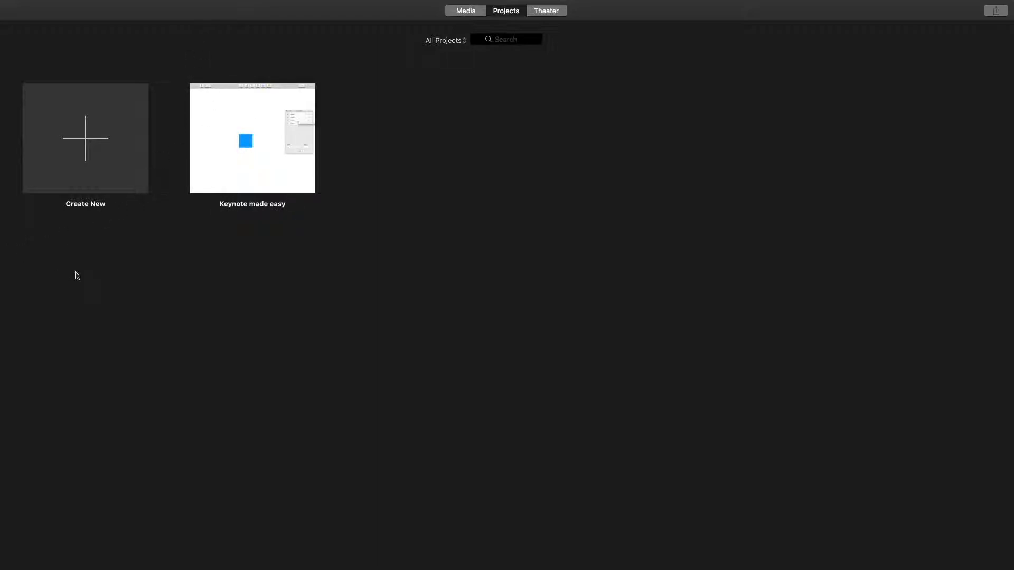
click(115, 175)
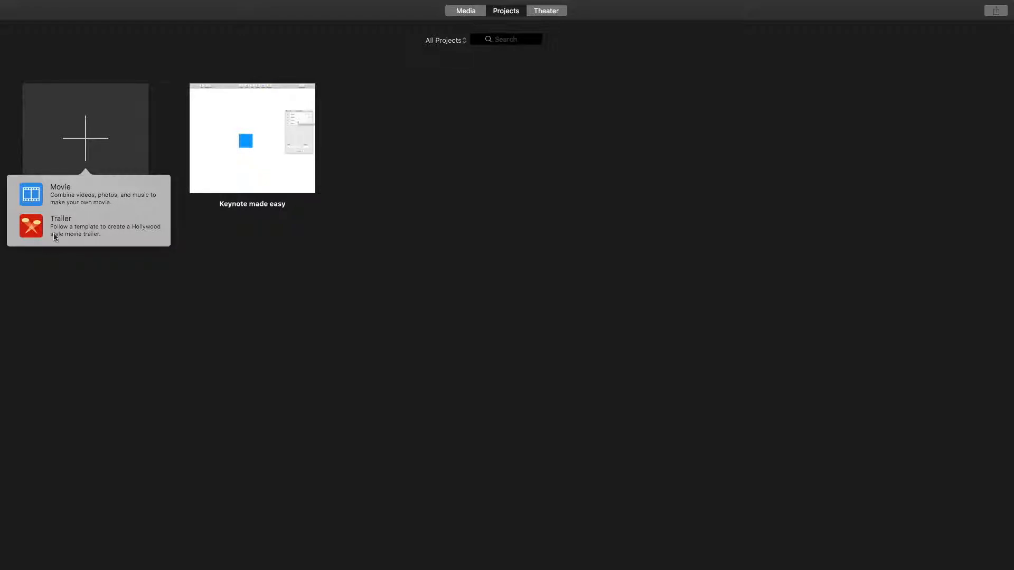
click(55, 189)
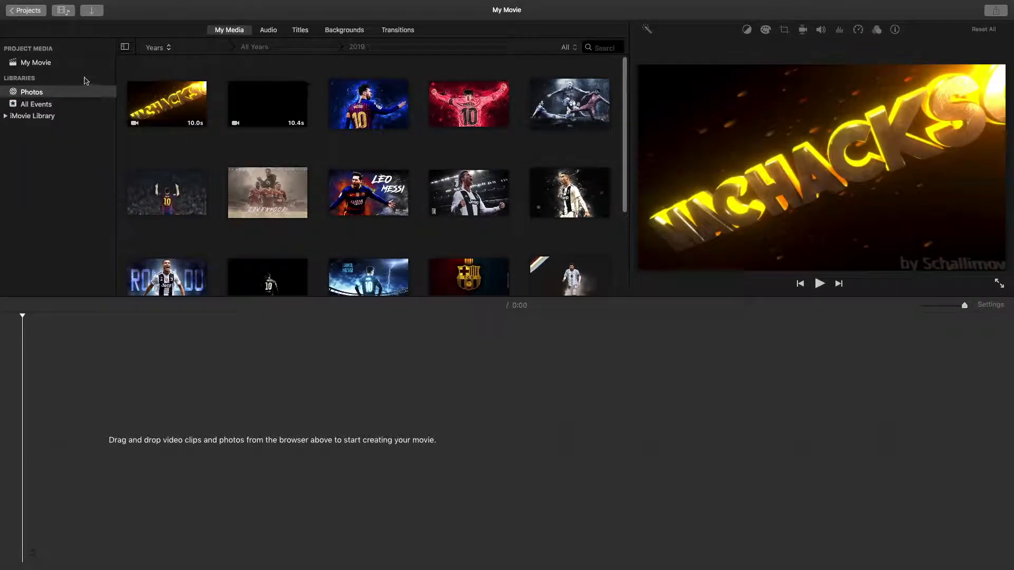
- Look through the media in the Photos library and return to the My Movie project media
click(79, 67)
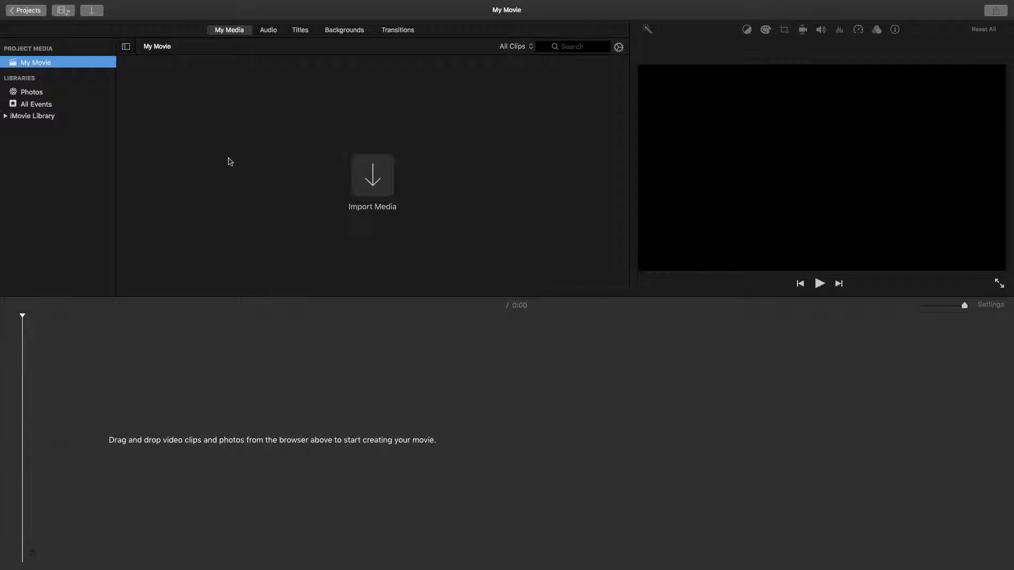
click(53, 94)
click(301, 190)
scroll(305, 203, down, 2)
scroll(304, 203, up, 2)
click(88, 65)
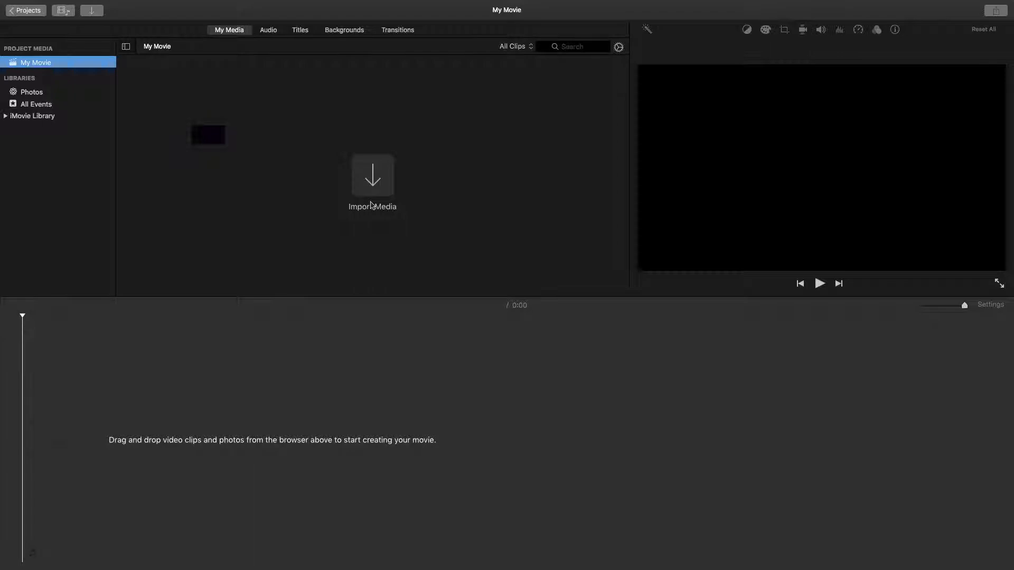
- Open the media import and browse from Macintosh HD through Users to the home account's Documents folder
click(100, 12)
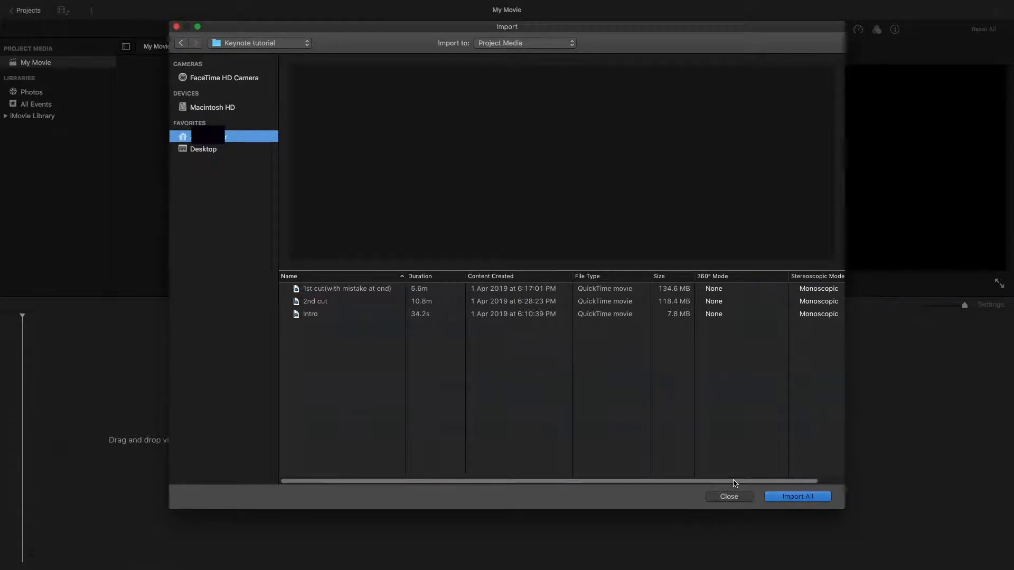
scroll(740, 474, right, 2)
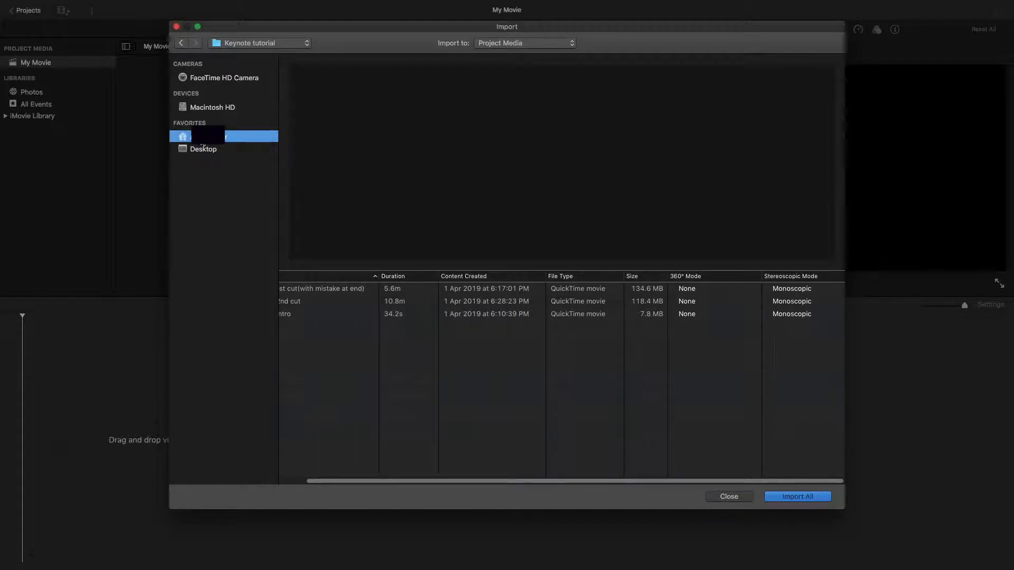
click(207, 150)
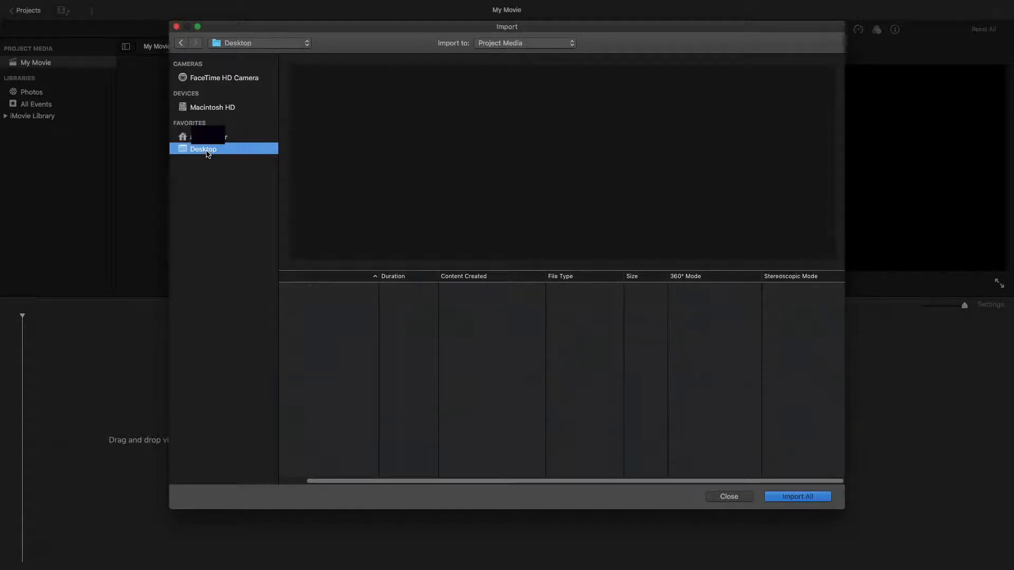
click(222, 108)
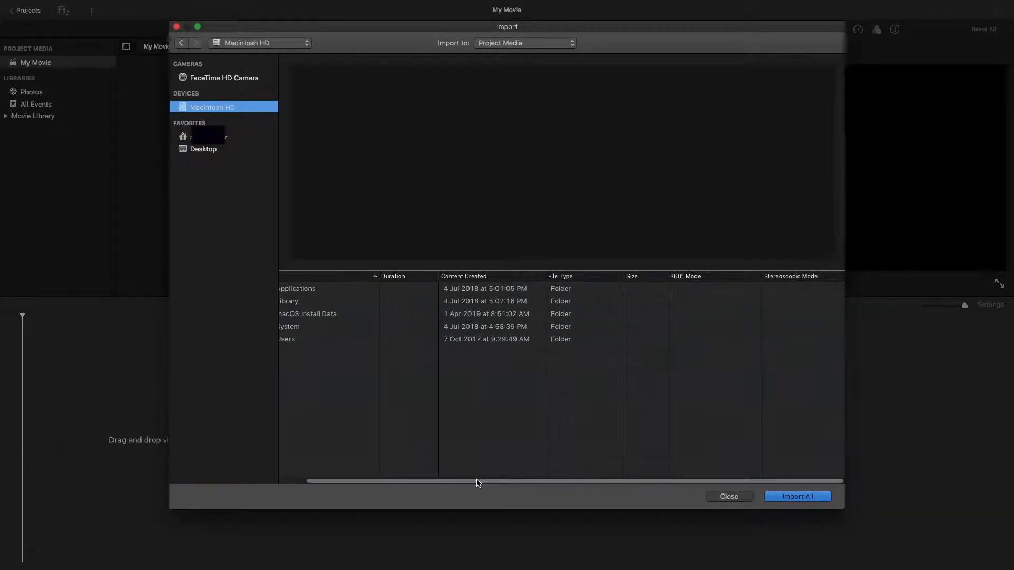
drag(477, 481, 426, 481)
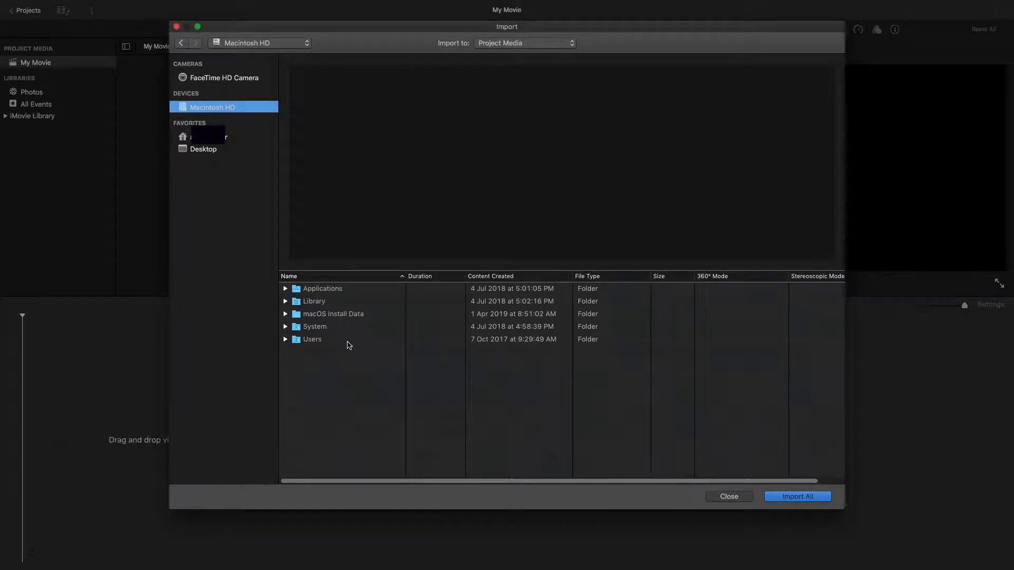
double_click(349, 342)
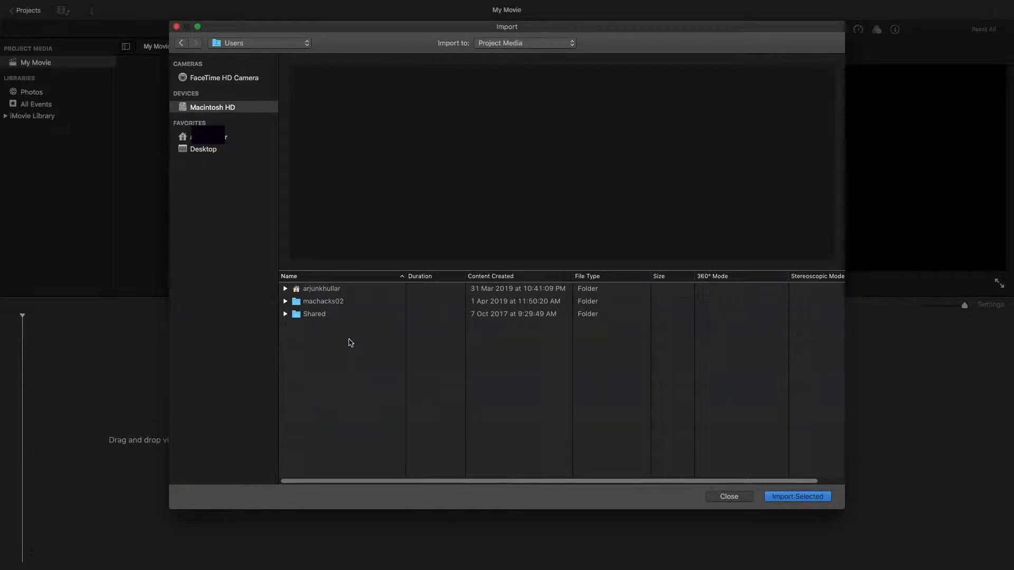
double_click(375, 293)
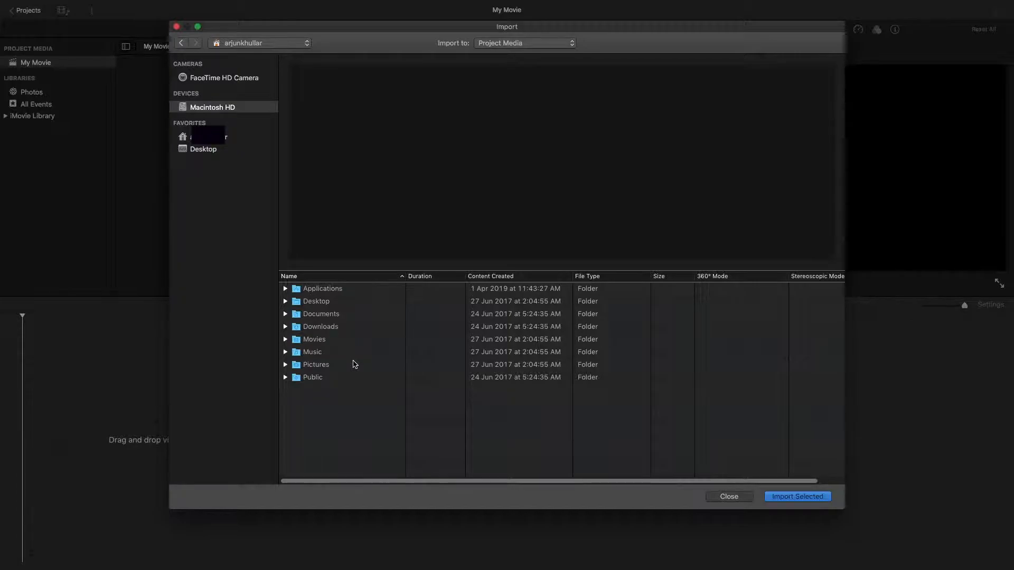
double_click(337, 315)
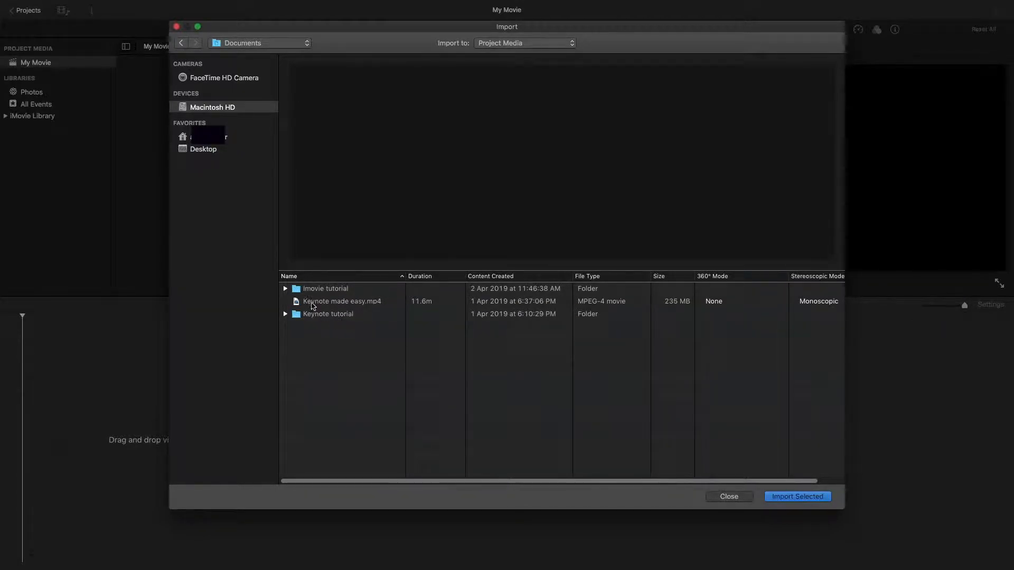
- Import the Intro clip from the Keynote tutorial folder into the project media and select it
click(285, 314)
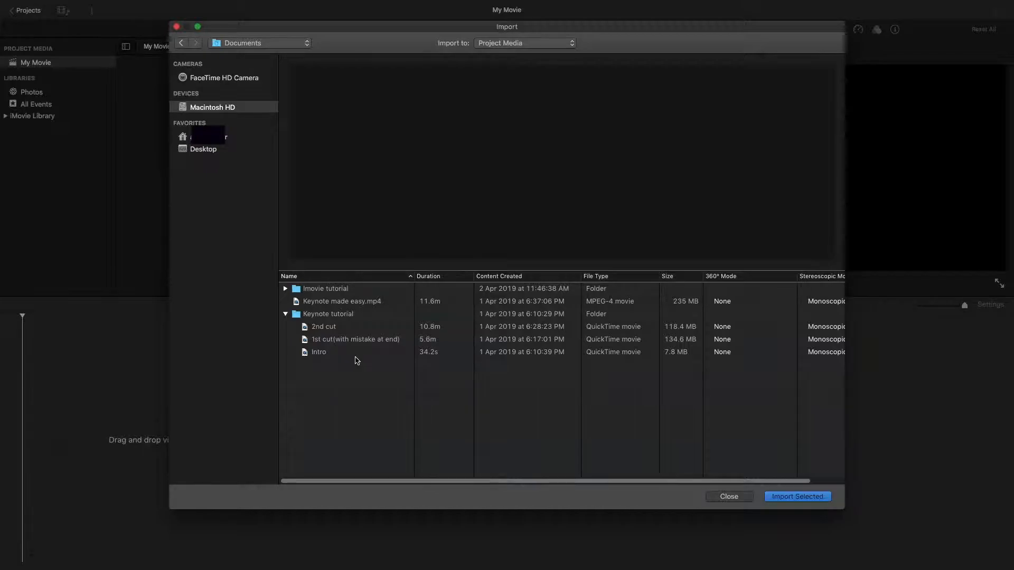
click(355, 358)
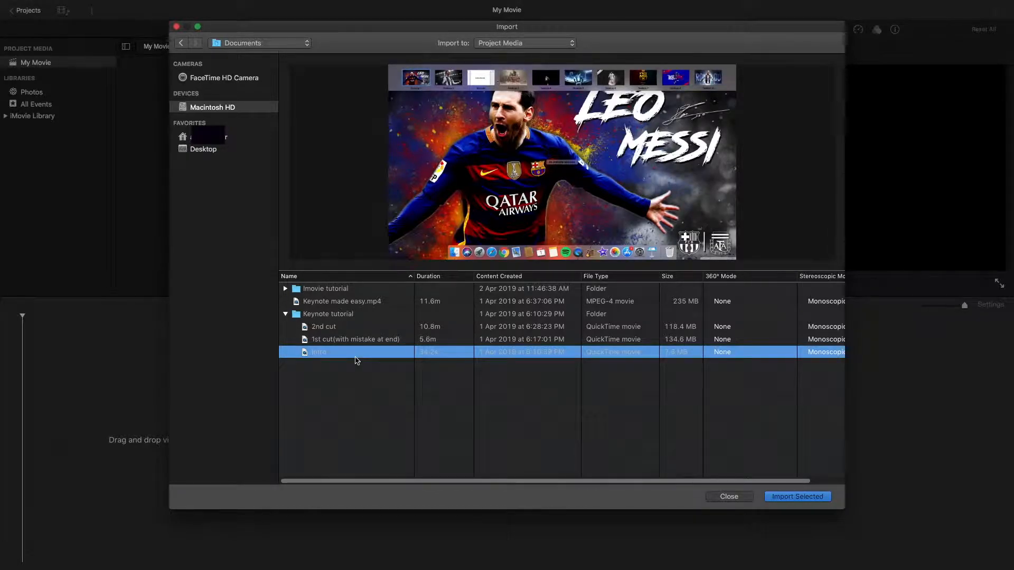
click(810, 497)
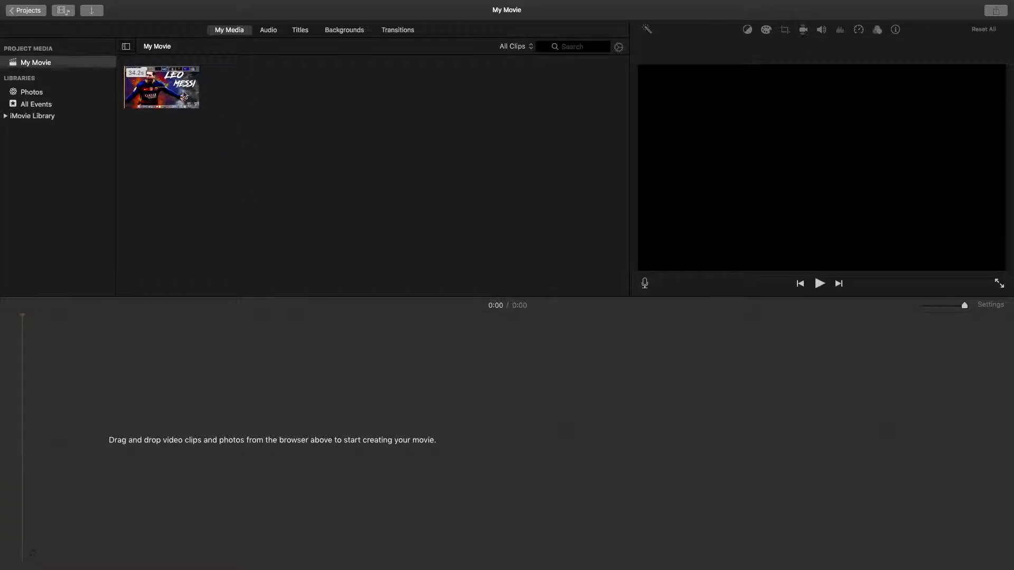
click(183, 93)
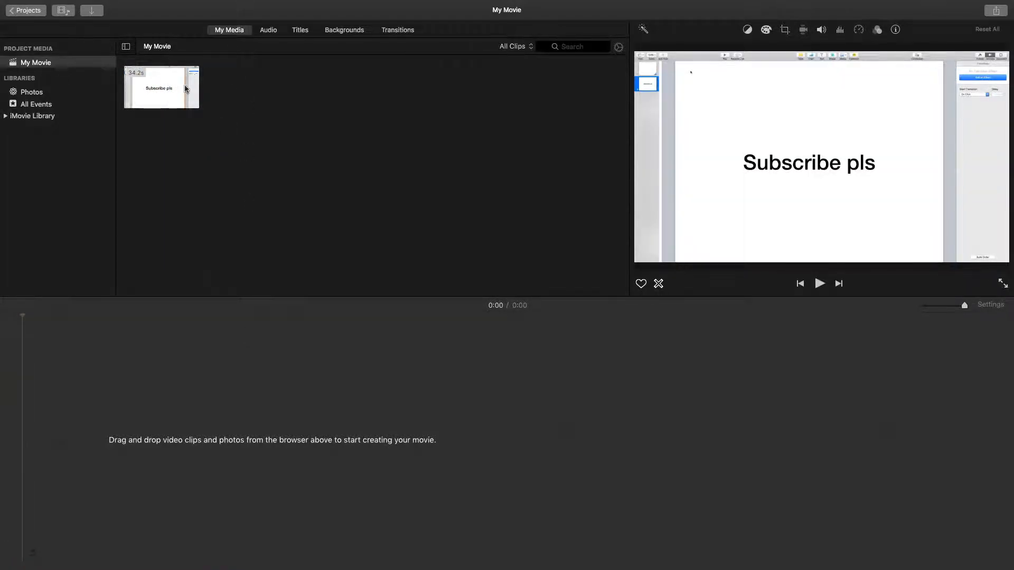
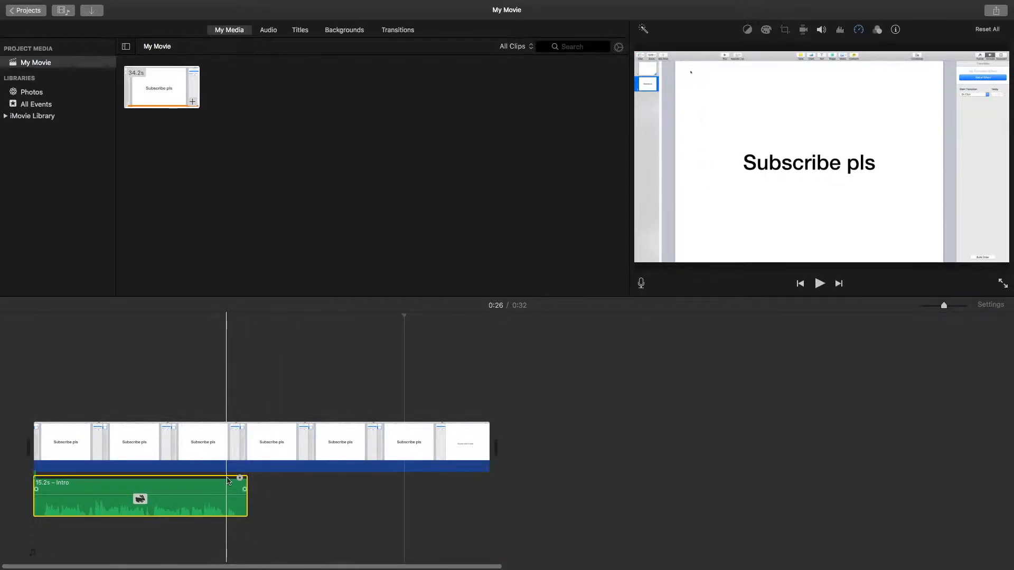
- Play the sped-up Intro audio from the start, and stretch the audio clip to 32.3 s
click(7, 478)
key(space)
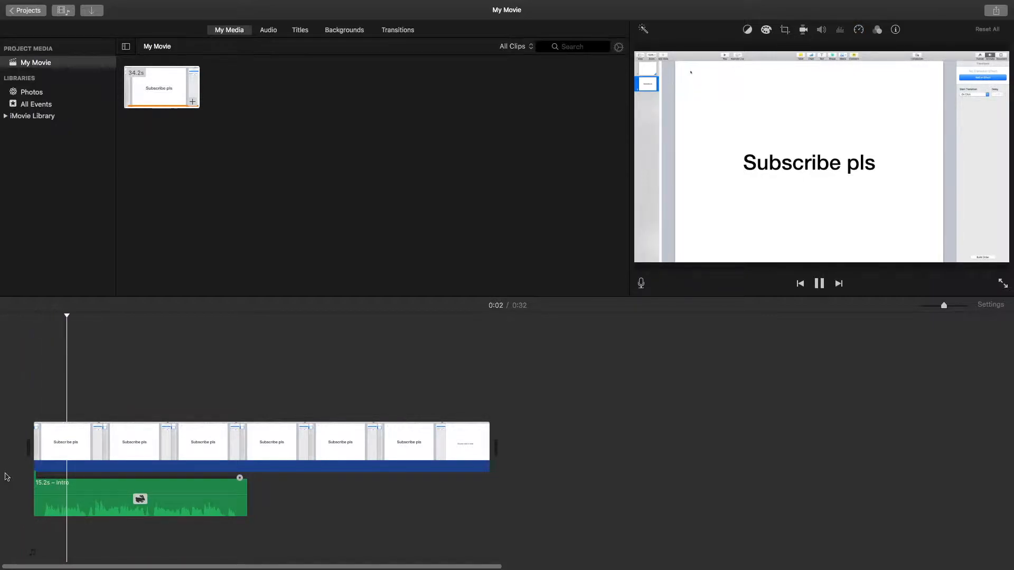
key(space)
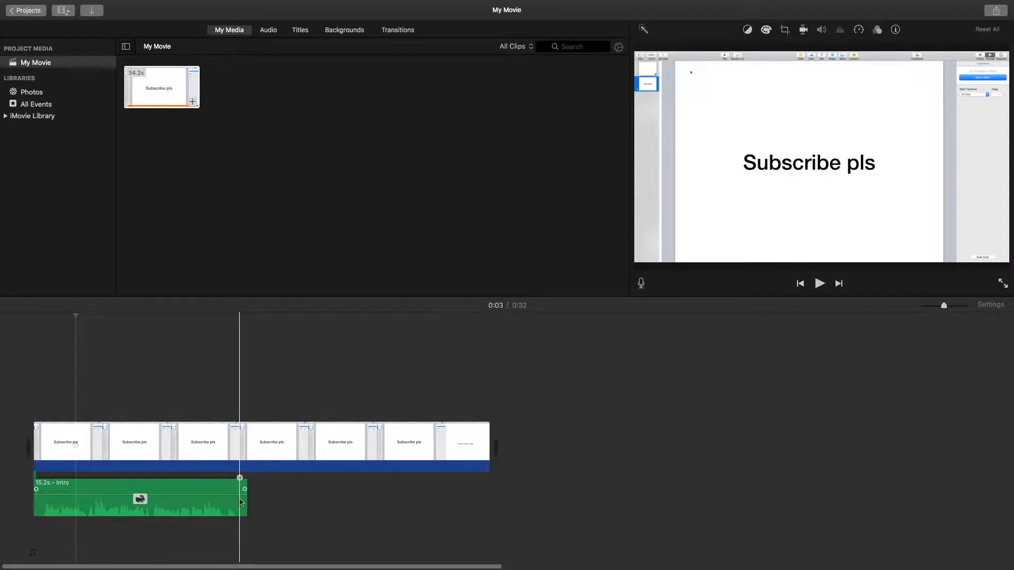
drag(244, 482, 485, 485)
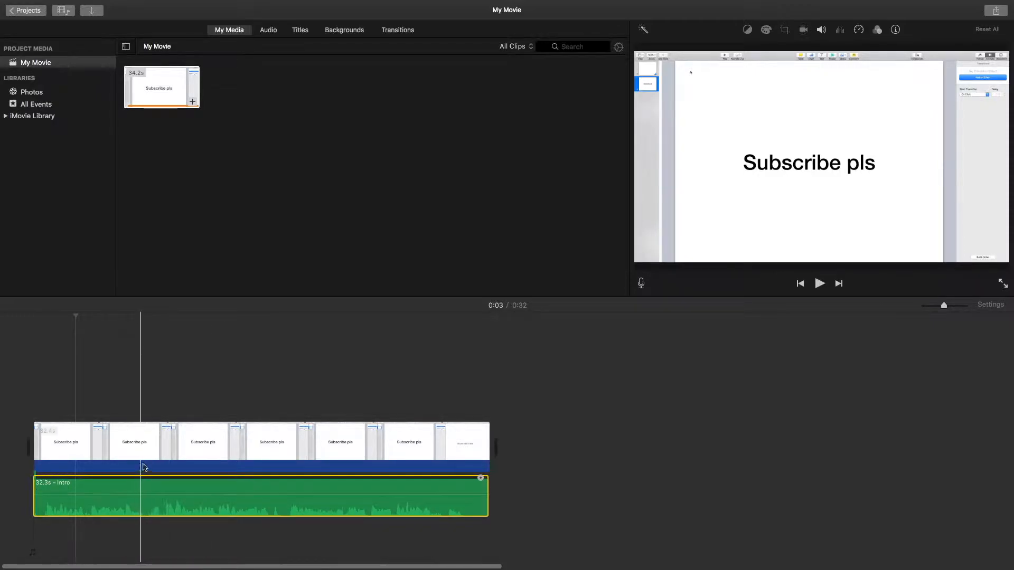
- Trim the timeline's video clip to the playhead at about 0:18, and undo the trim
click(168, 442)
right_click(168, 441)
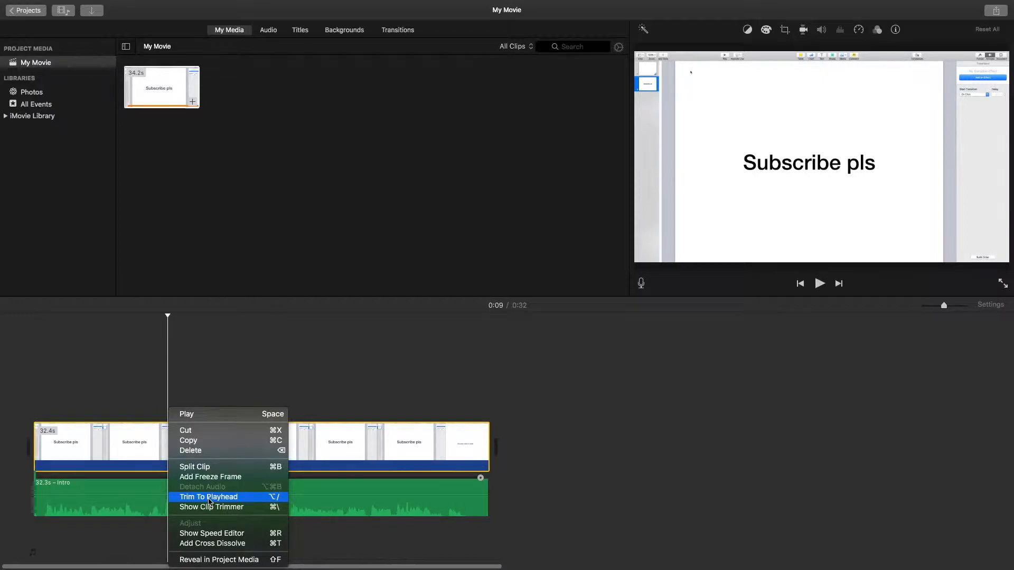
click(347, 550)
click(292, 449)
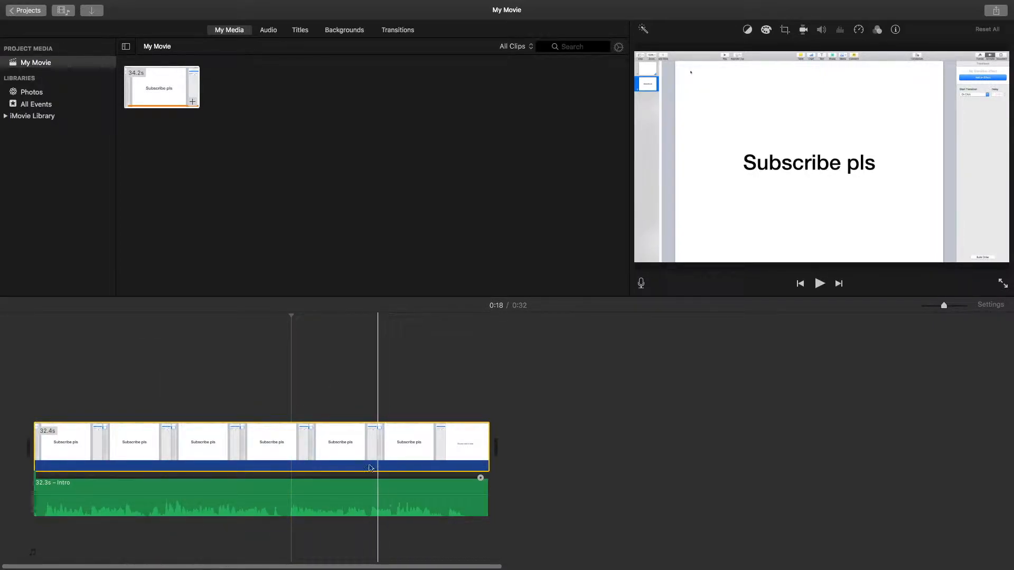
right_click(293, 465)
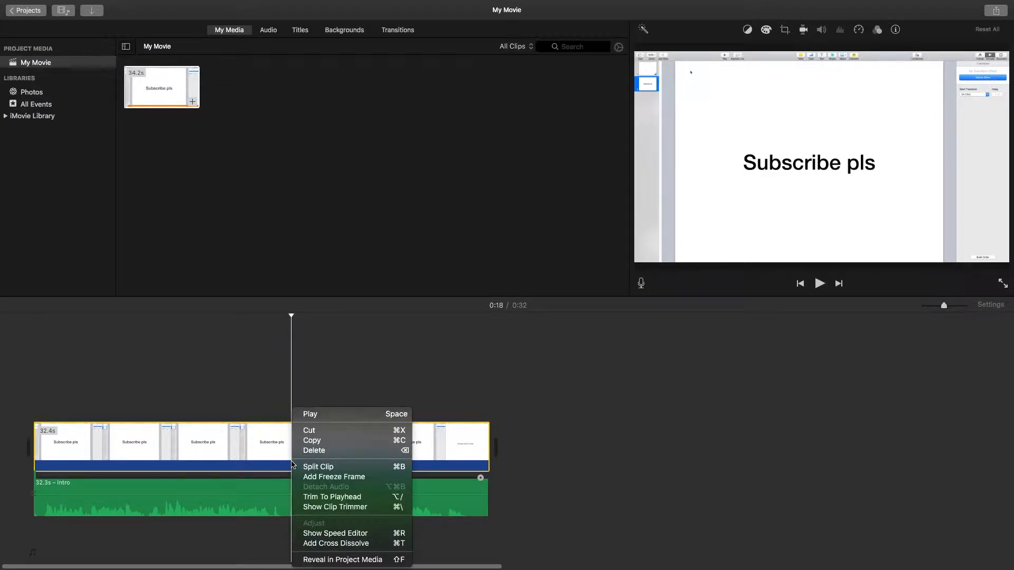
click(328, 499)
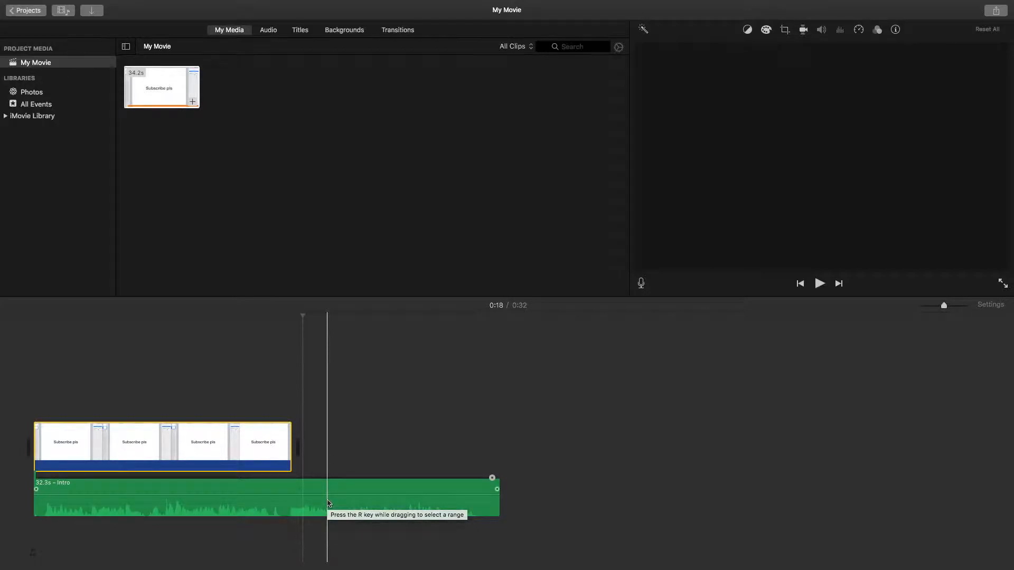
key(super+z)
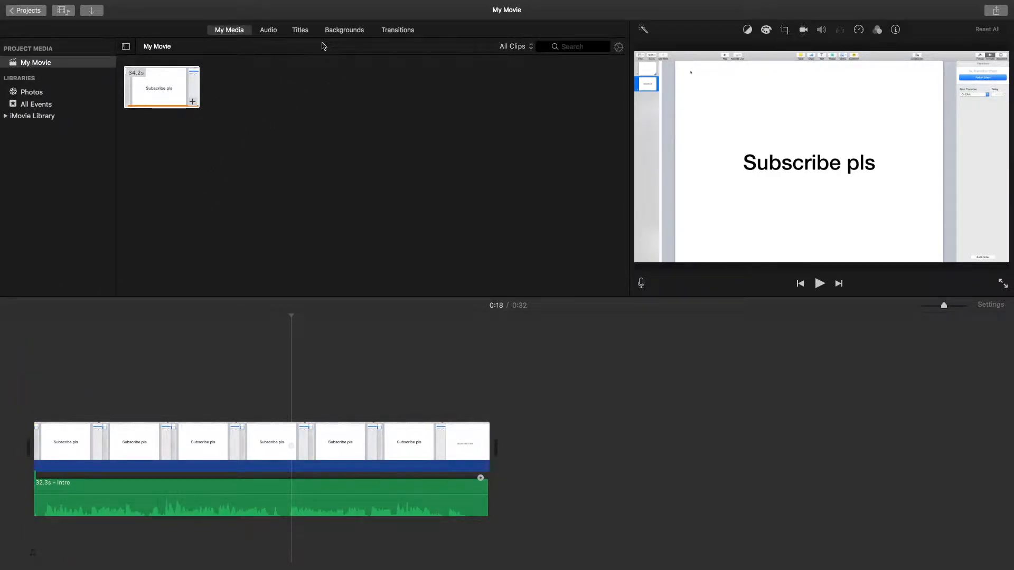
- Add the Blue Marble Globe background after the video clip in the timeline and play it back
click(350, 31)
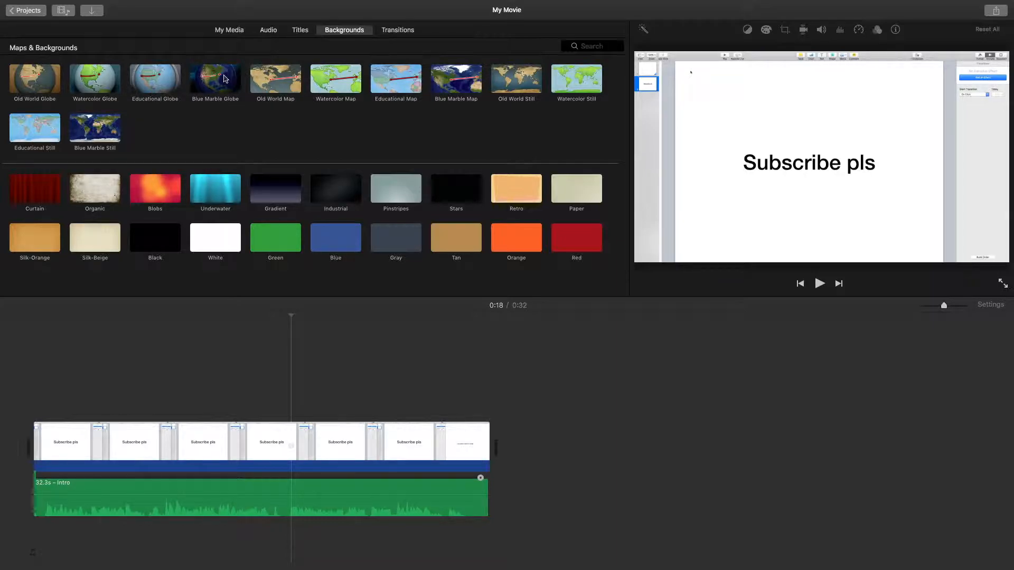
drag(224, 78, 522, 404)
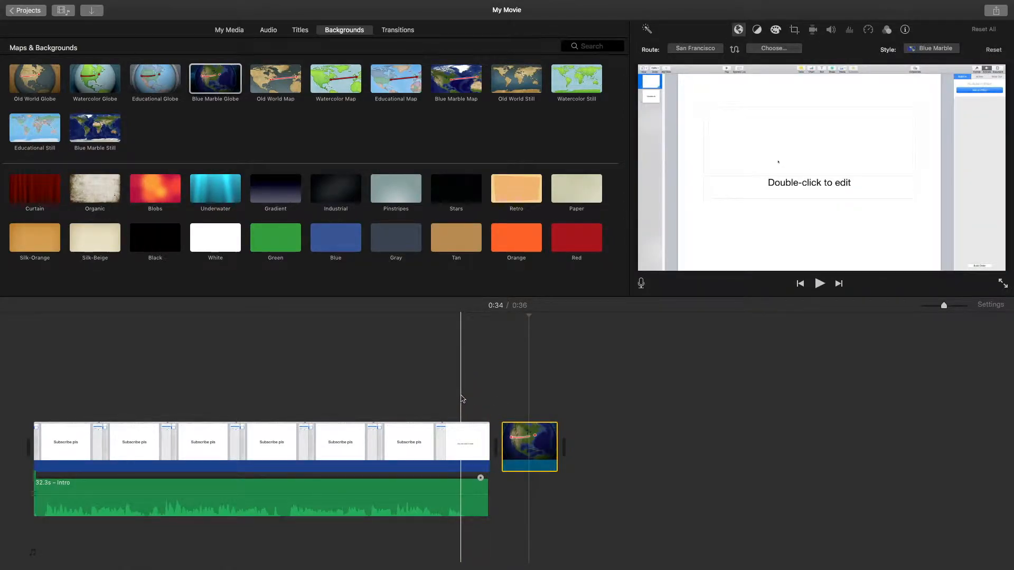
click(463, 399)
key(space)
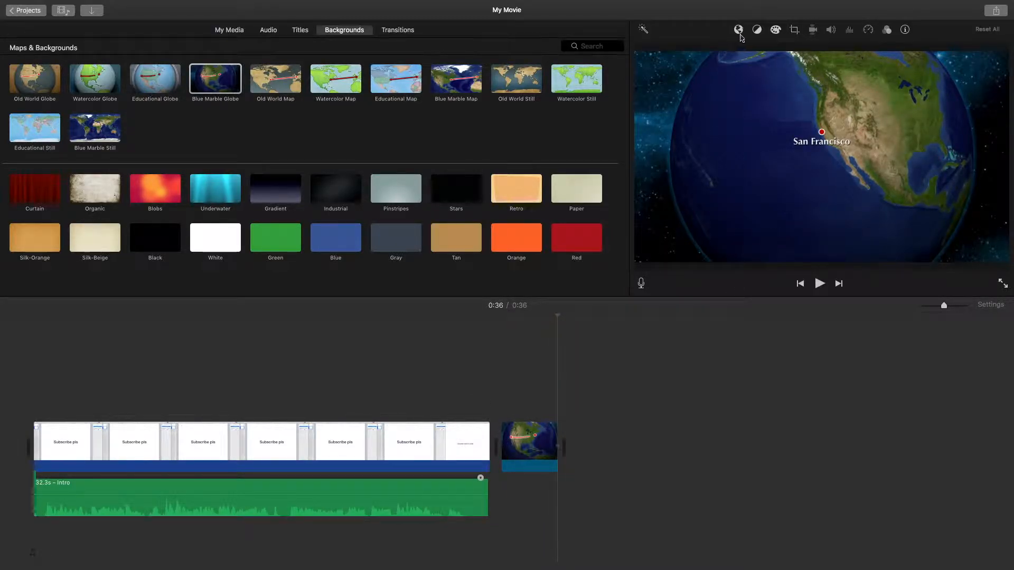
- Set the globe clip's route end location to Abidjan, Côte D'ivoire
click(540, 446)
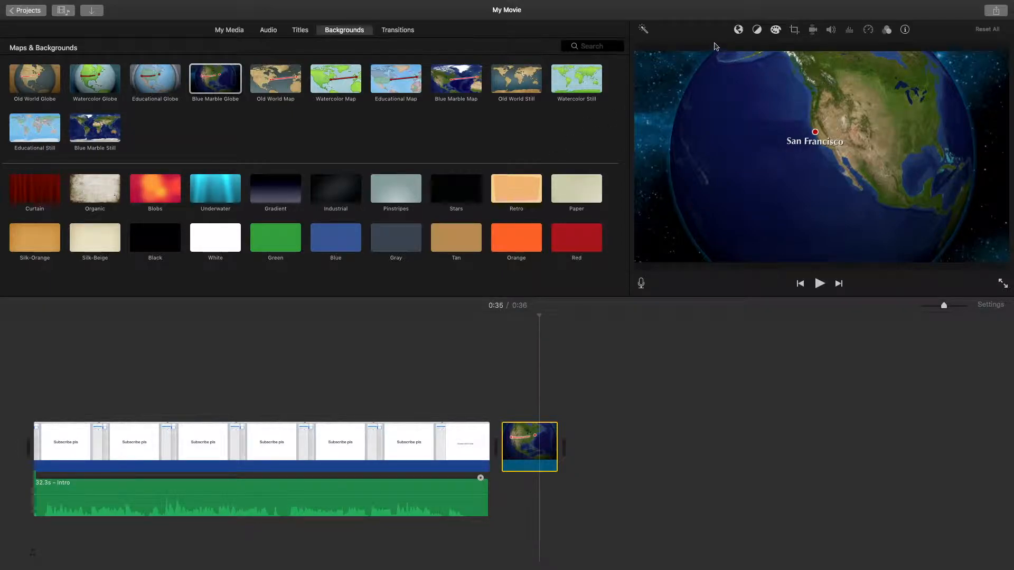
click(740, 30)
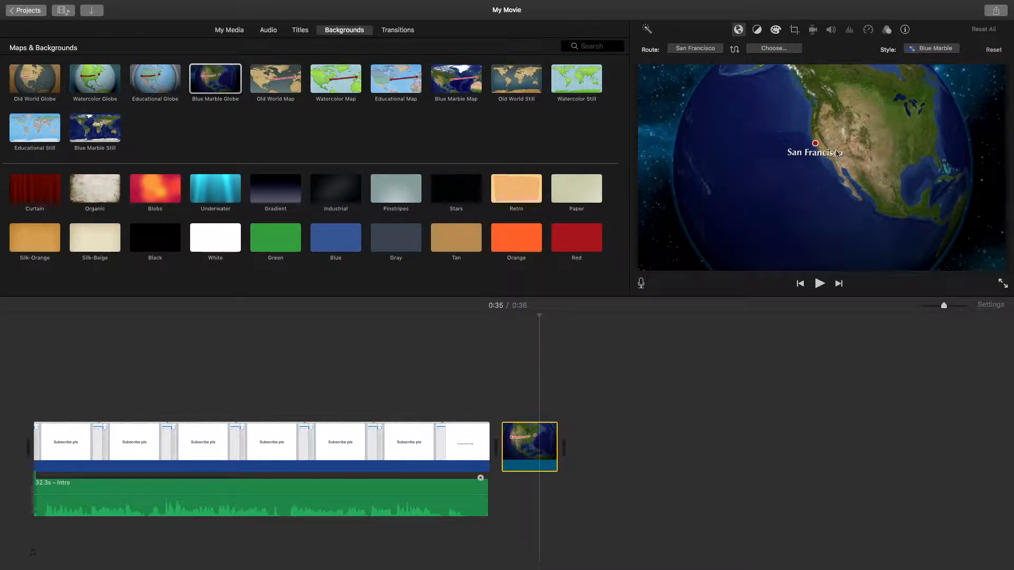
click(785, 52)
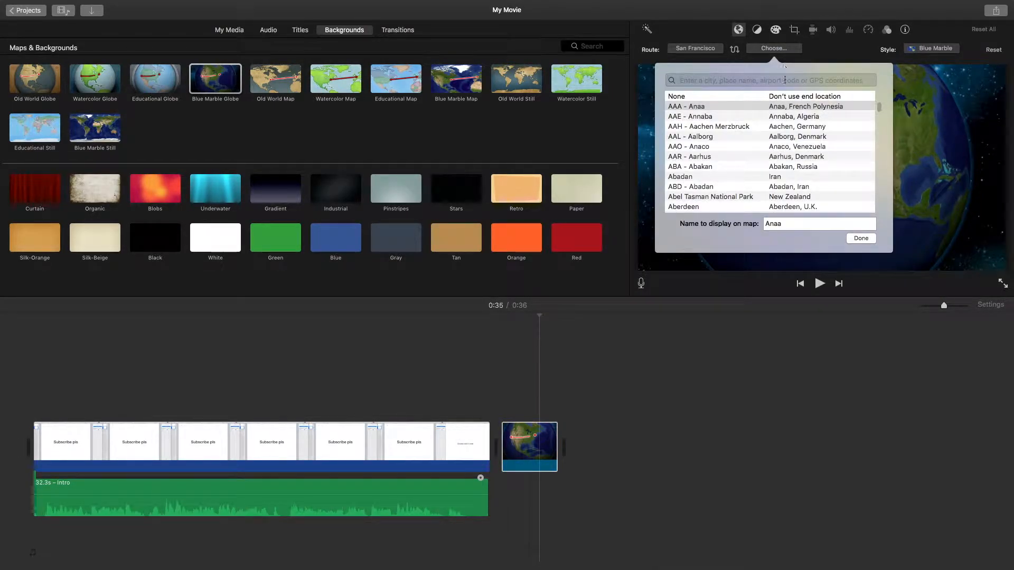
scroll(750, 158, down, 4)
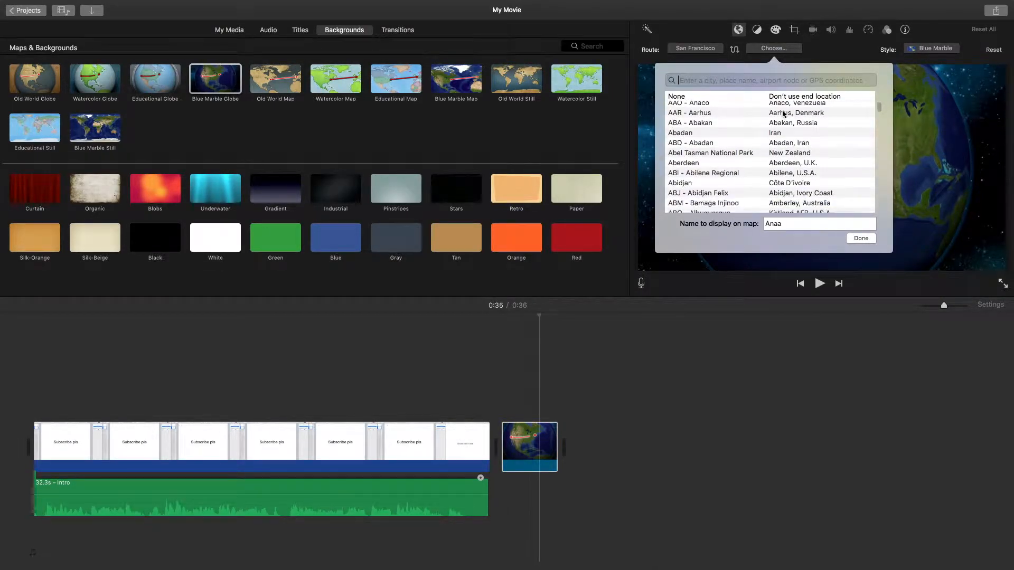
click(742, 184)
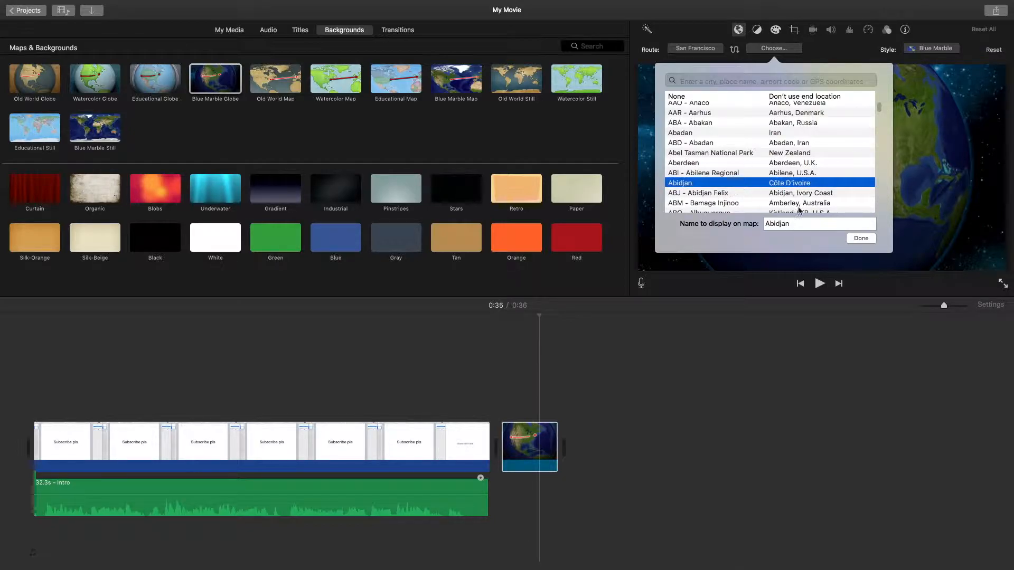
click(862, 239)
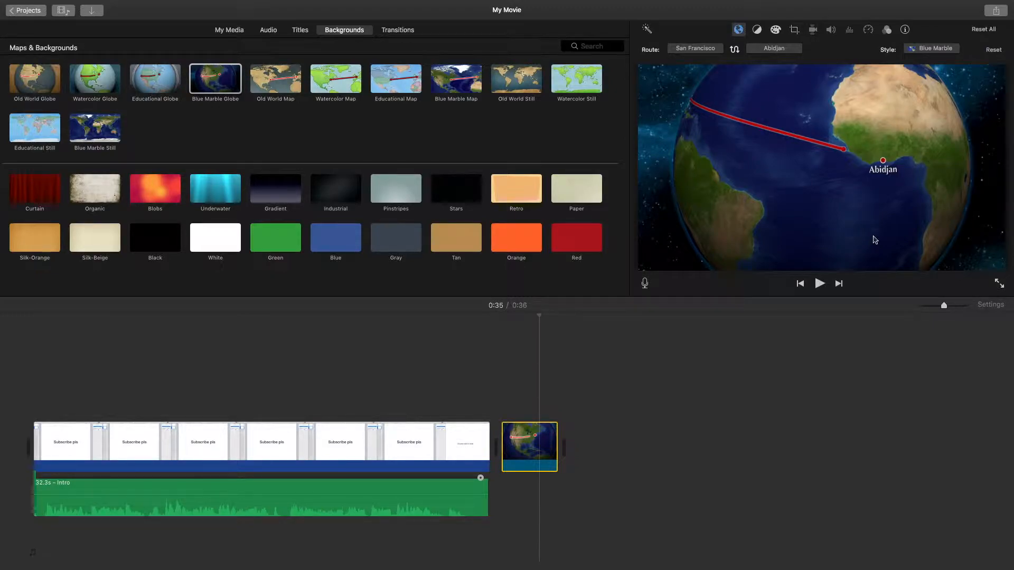
- Play back the globe clip's route animation, and delete the globe clip from the timeline
click(470, 346)
key(space)
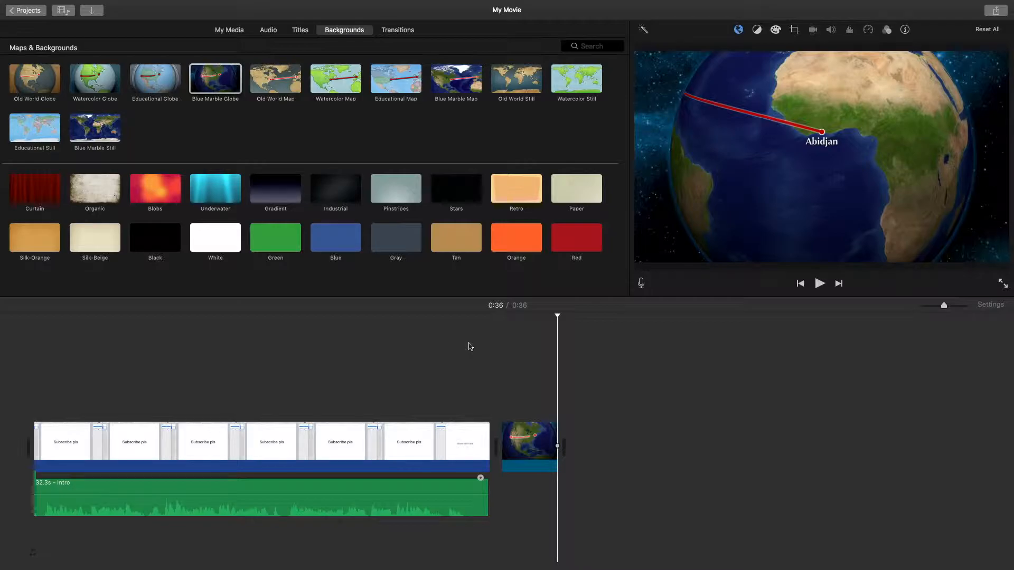
click(523, 444)
key(Delete)
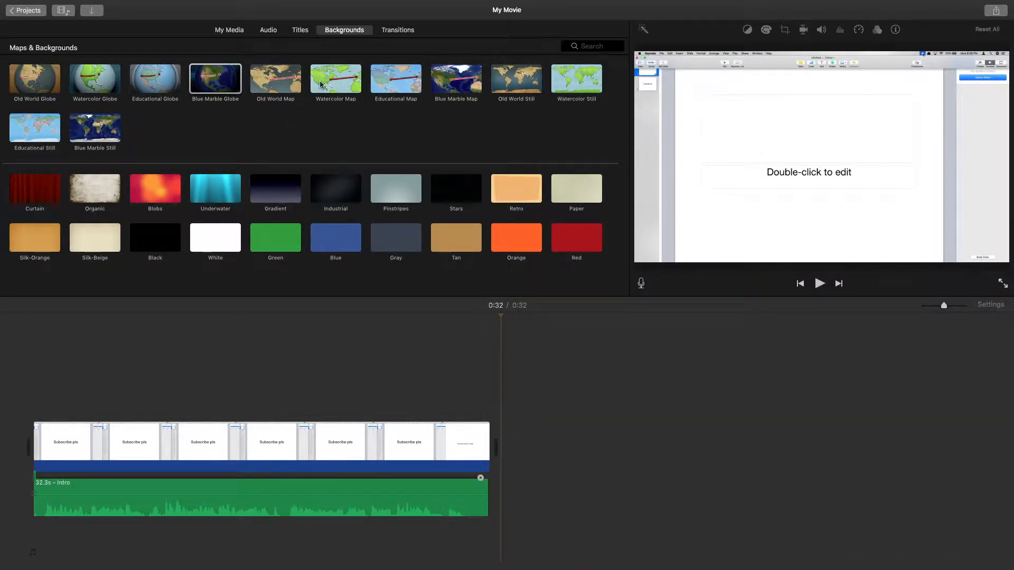
- Try the Curtain background after the video clip in the timeline, and delete it
drag(407, 78, 633, 379)
drag(21, 187, 528, 447)
key(space)
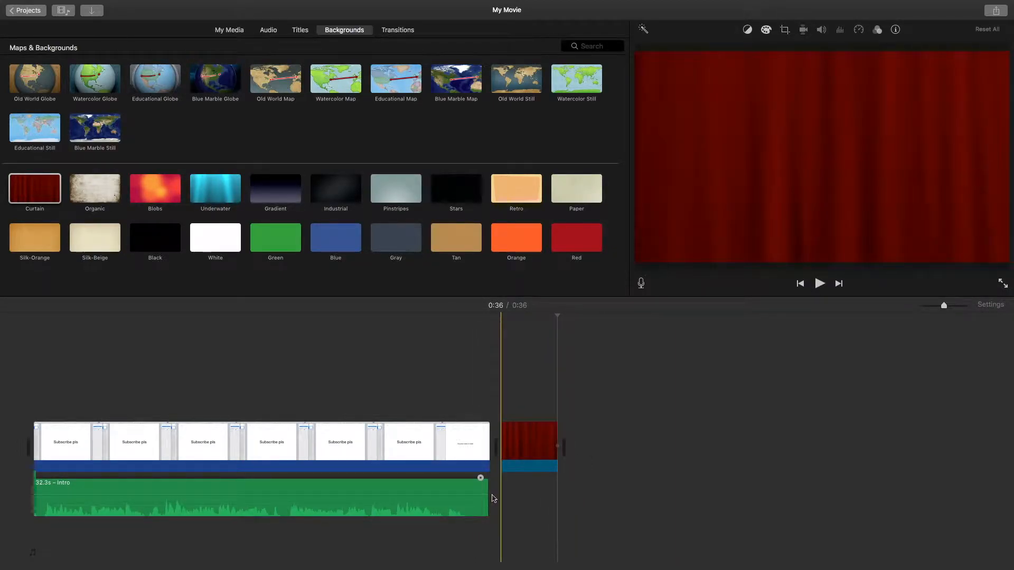
click(521, 453)
key(Delete)
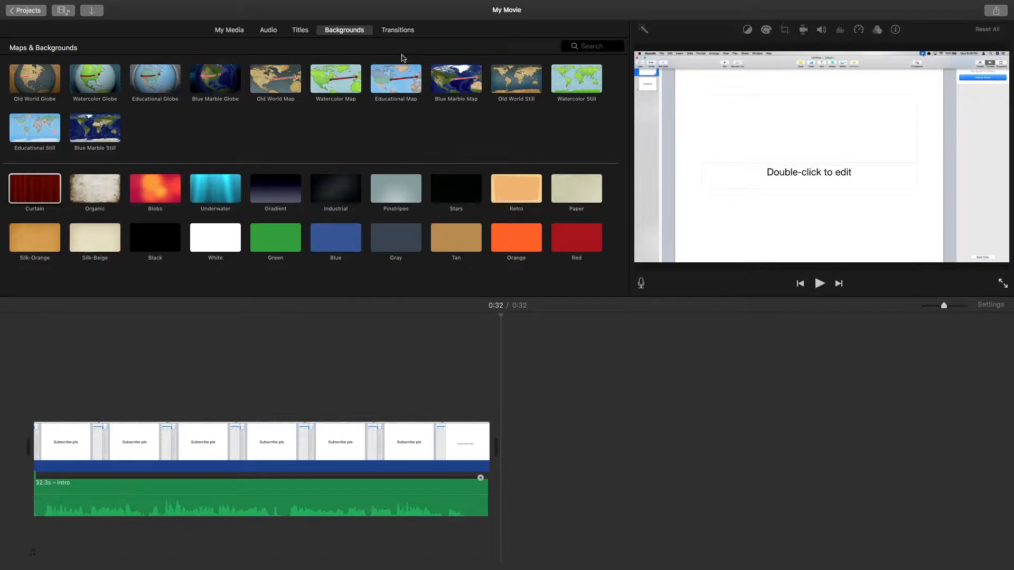
- Add the Pinstripes background after the video clip, extend it to about 17 s, and play across the cut
drag(392, 195, 528, 446)
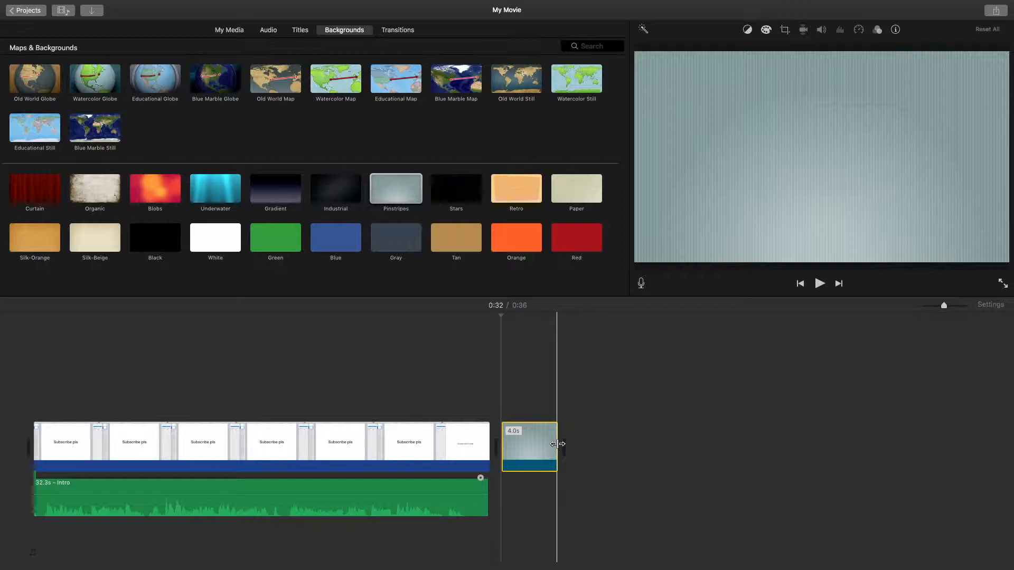
drag(557, 444, 745, 434)
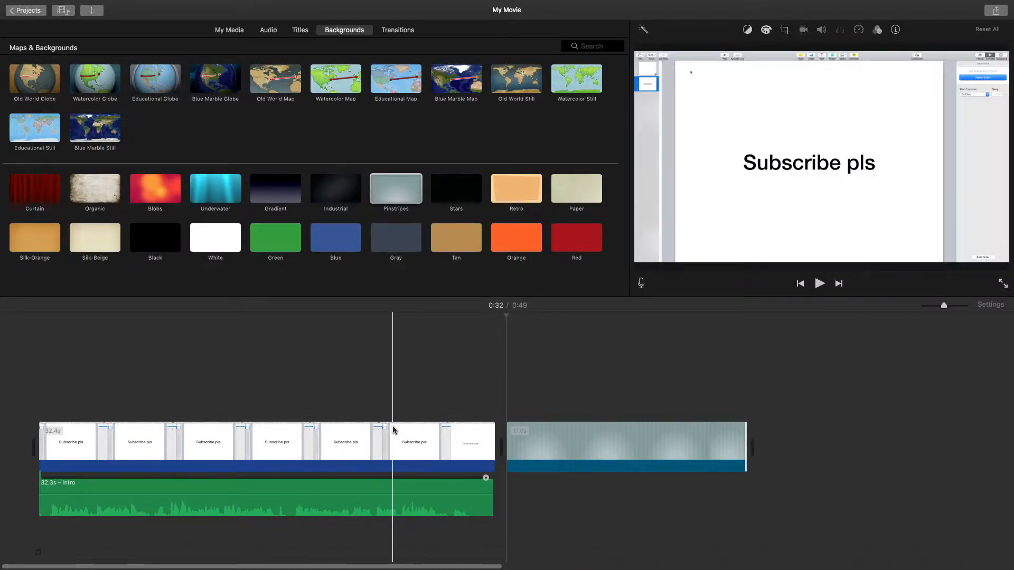
click(453, 386)
key(space)
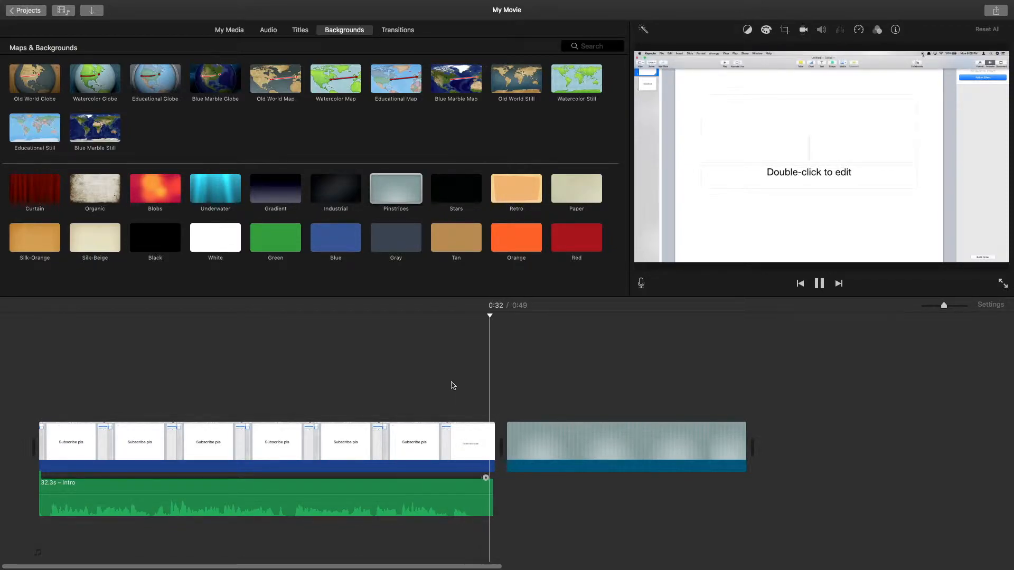
key(space)
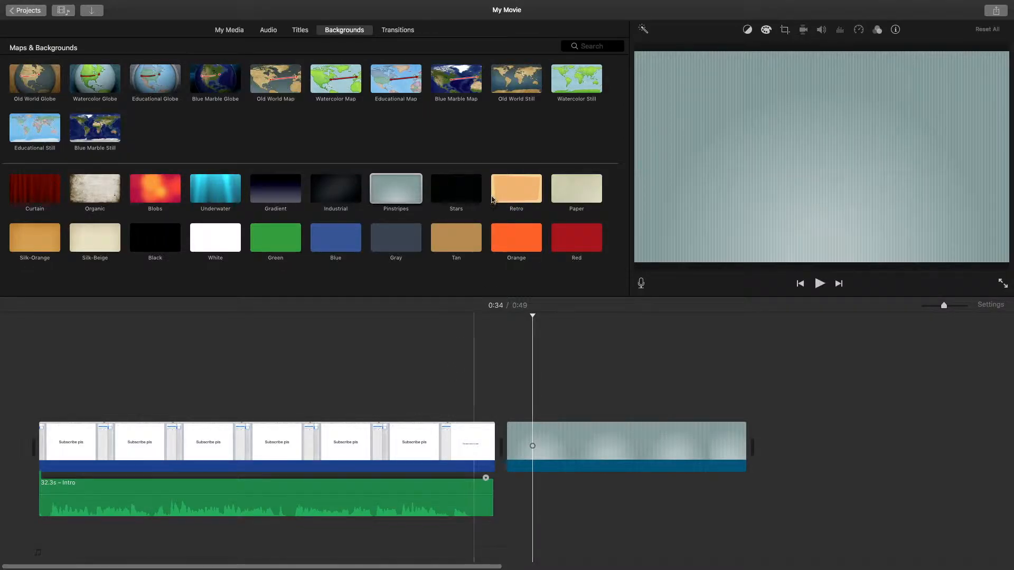
- Try the Spin Out transition between the video clip and the Pinstripes background, and delete it
click(397, 30)
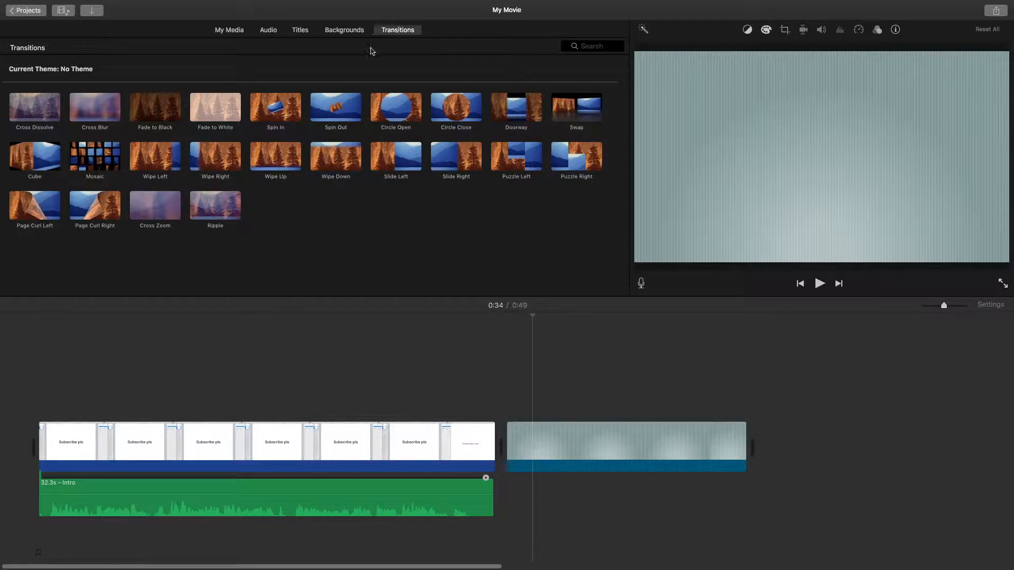
drag(338, 112, 491, 443)
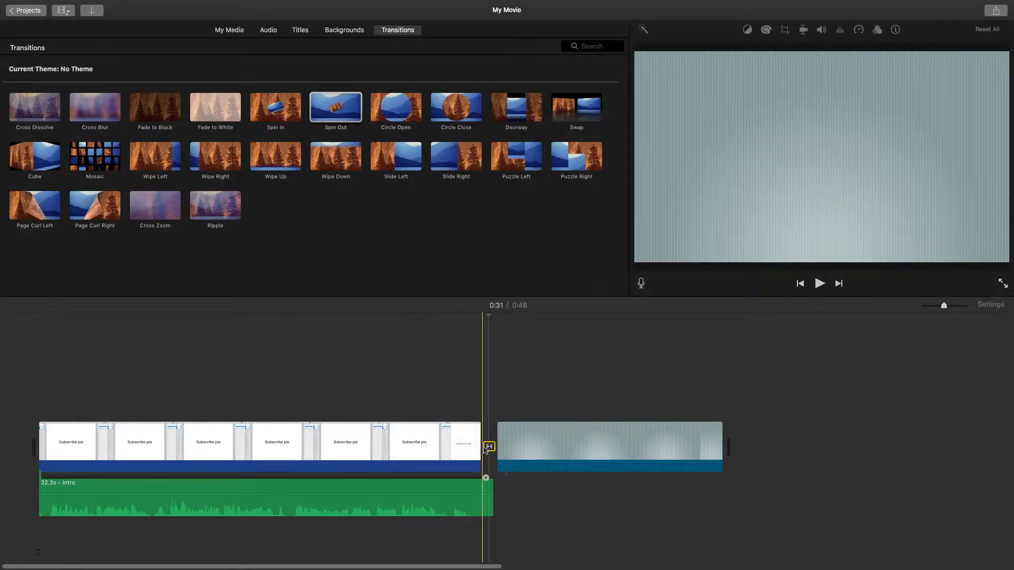
key(space)
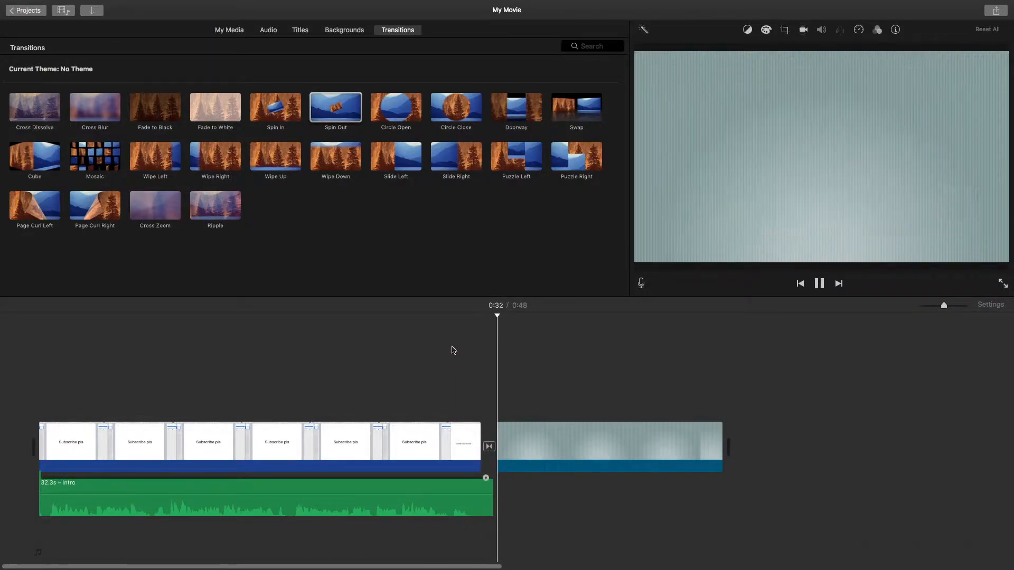
key(space)
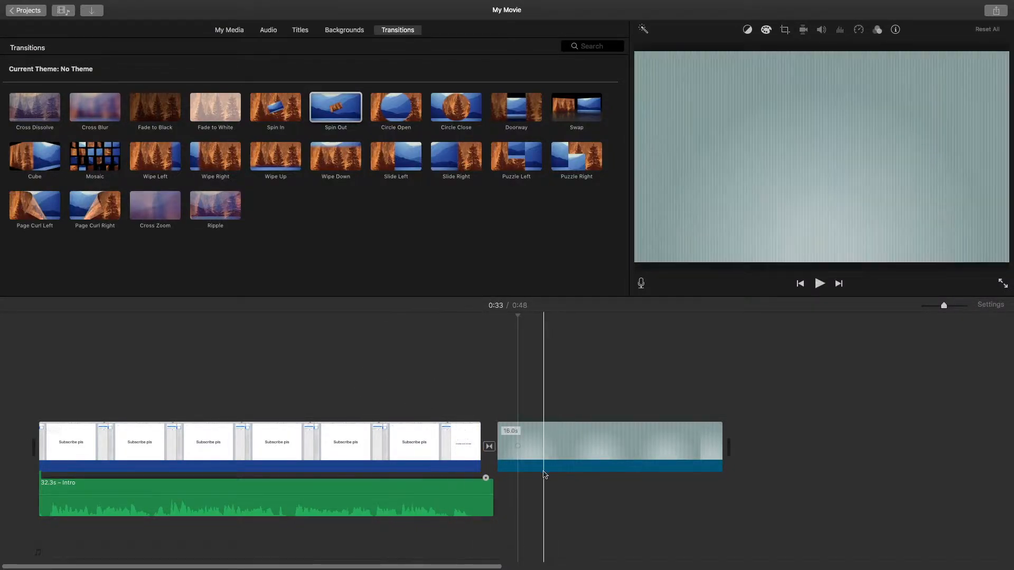
click(488, 448)
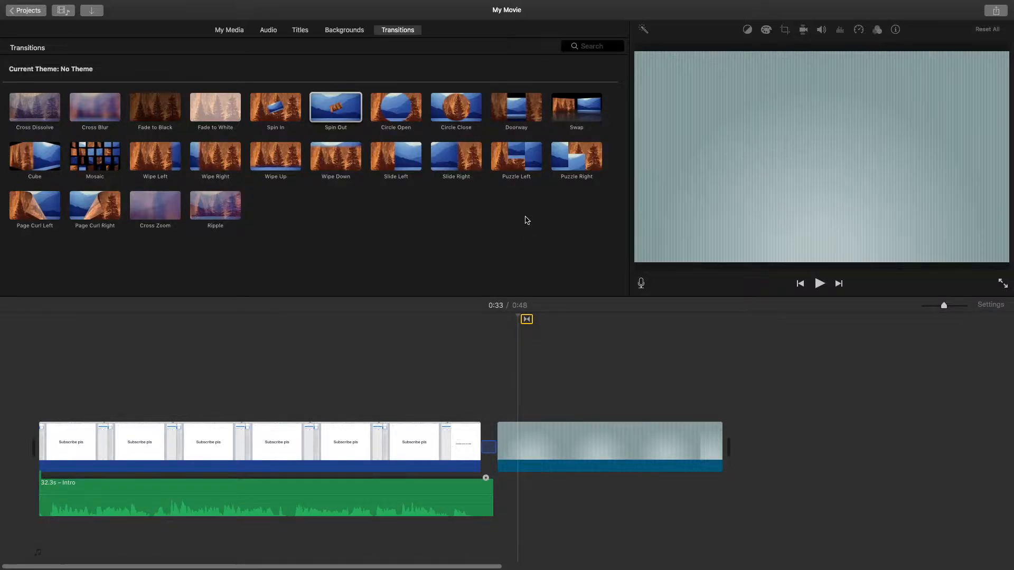
key(Delete)
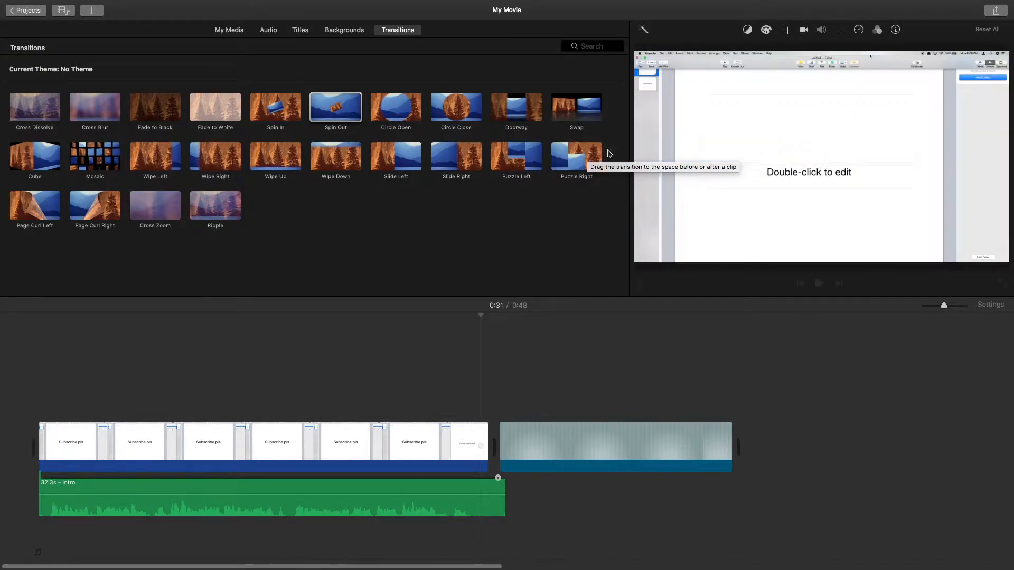
- Add the Puzzle Right transition between the video clip and the Pinstripes background, and play it back
drag(576, 157, 500, 439)
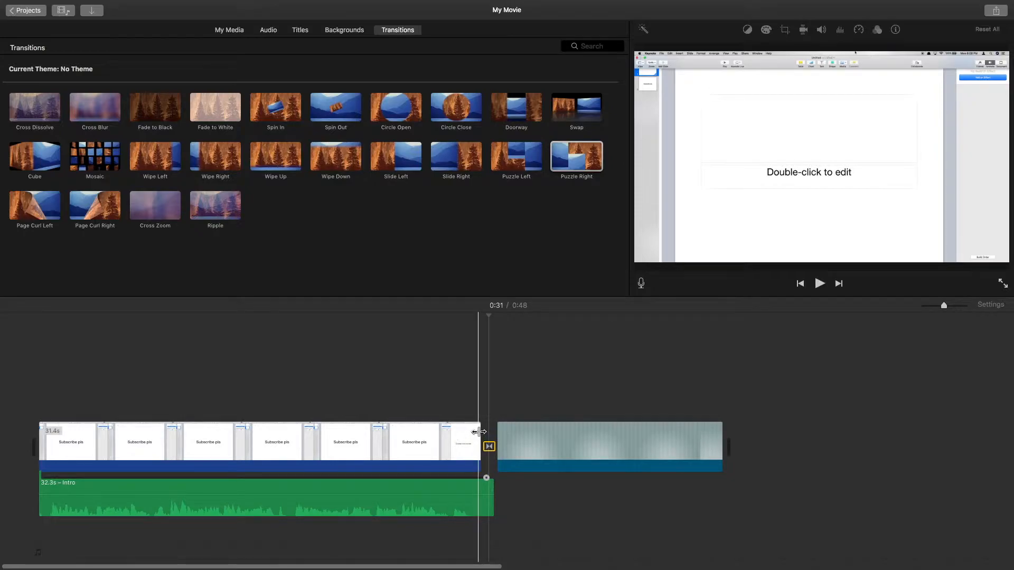
click(450, 391)
key(space)
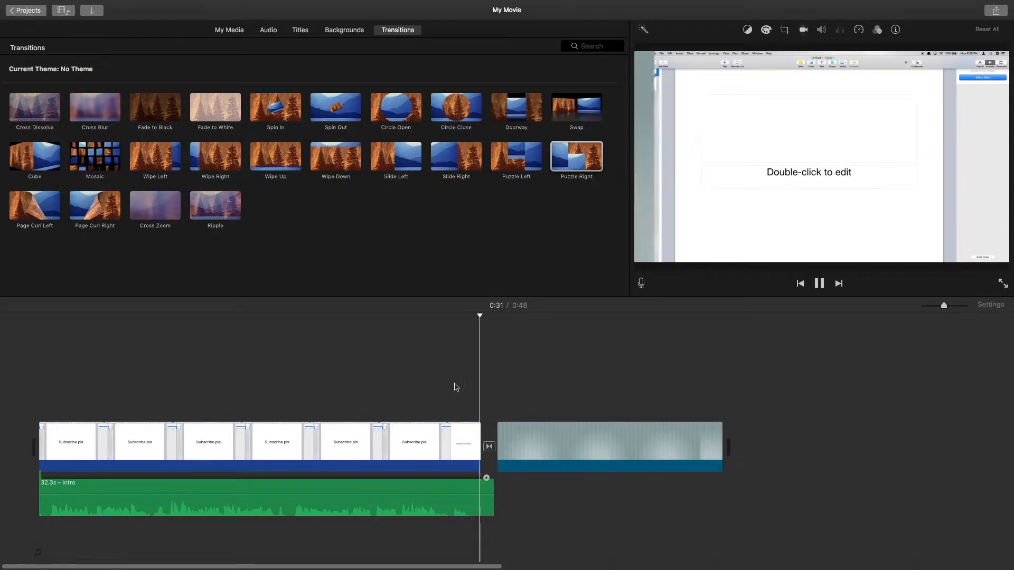
key(space)
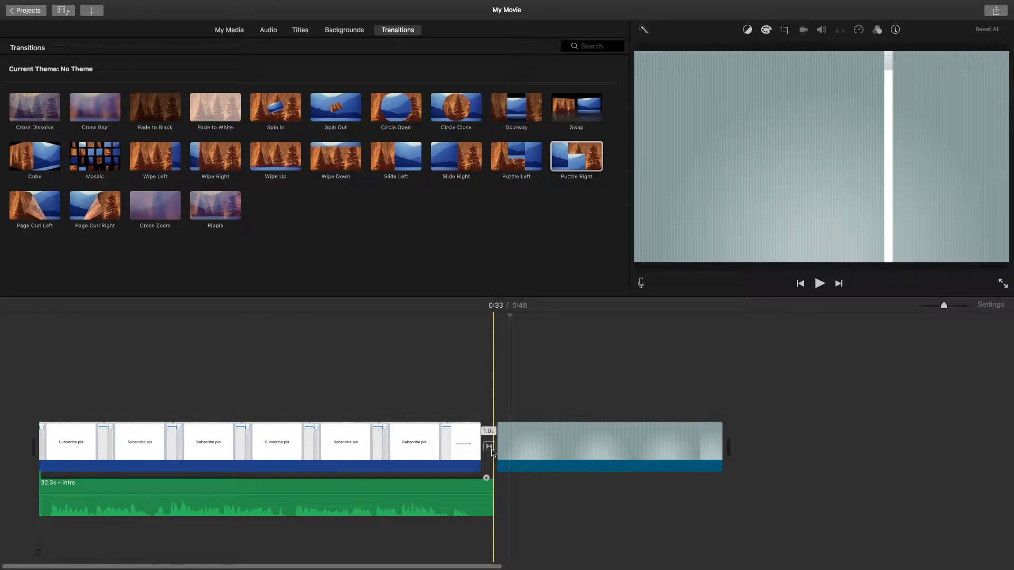
- Open the Puzzle Right transition in the Precision Editor, shorten the video clip to 28.0 s, and close the editor
click(489, 448)
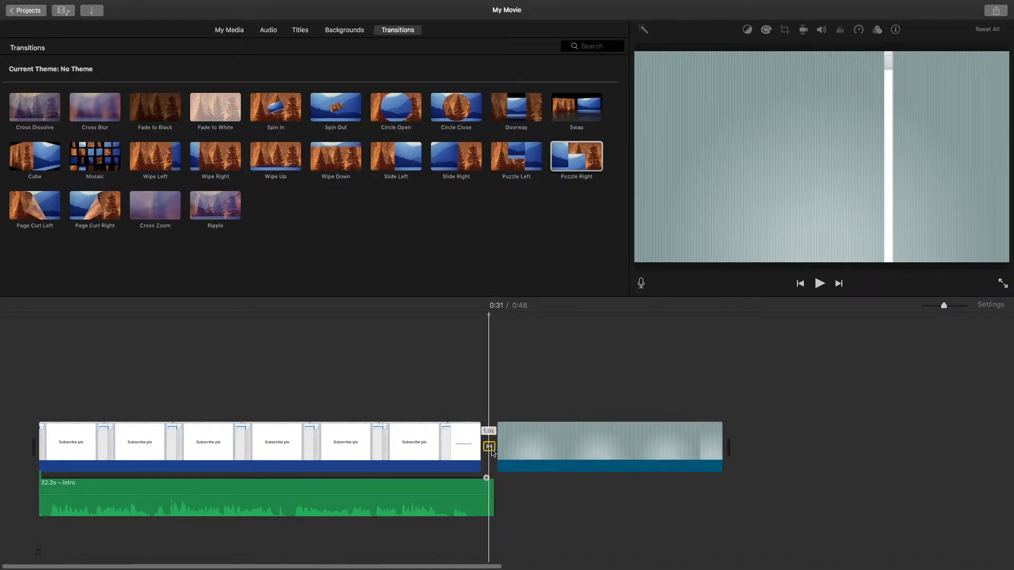
right_click(491, 452)
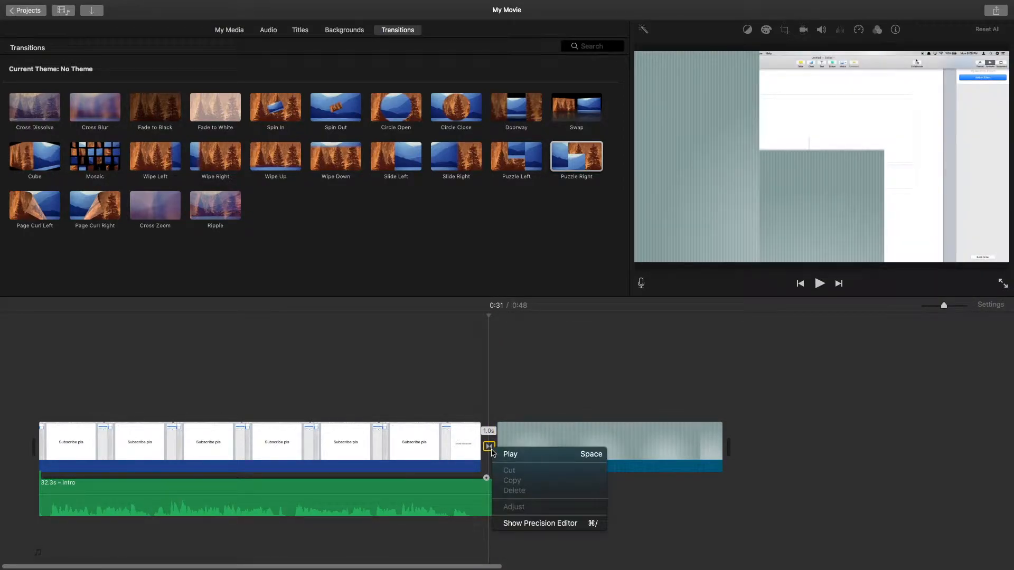
click(547, 522)
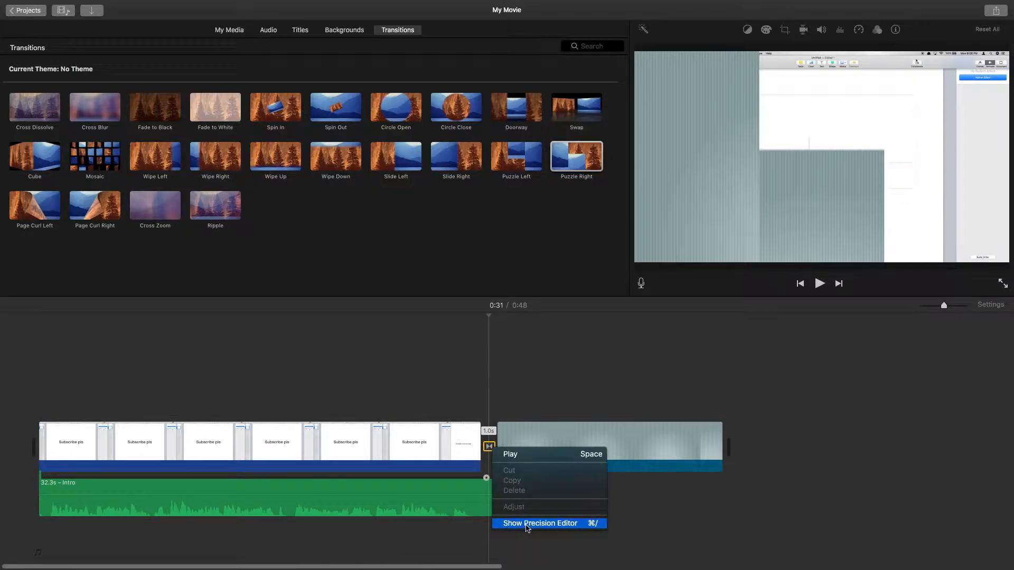
click(526, 524)
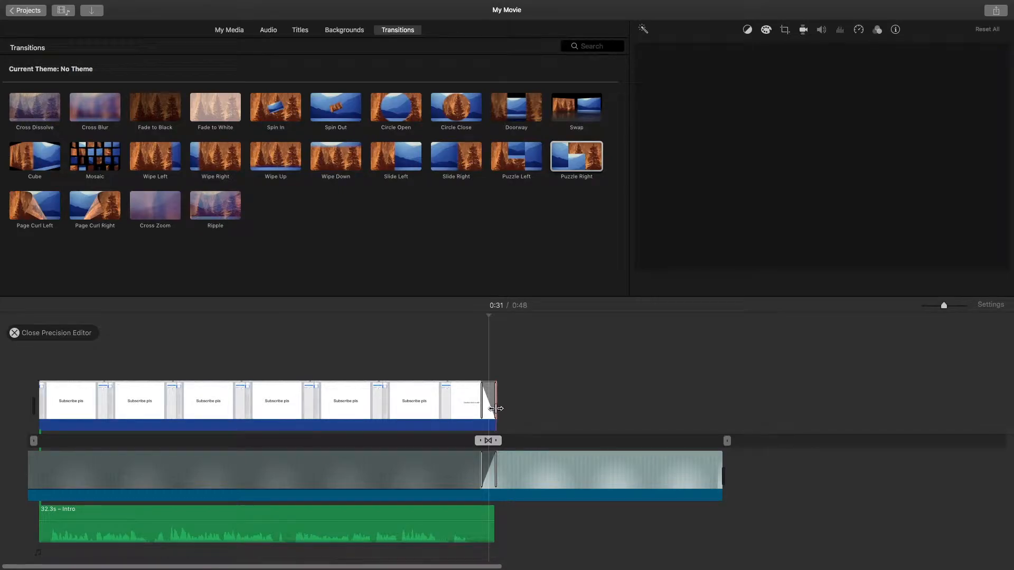
drag(483, 409, 435, 410)
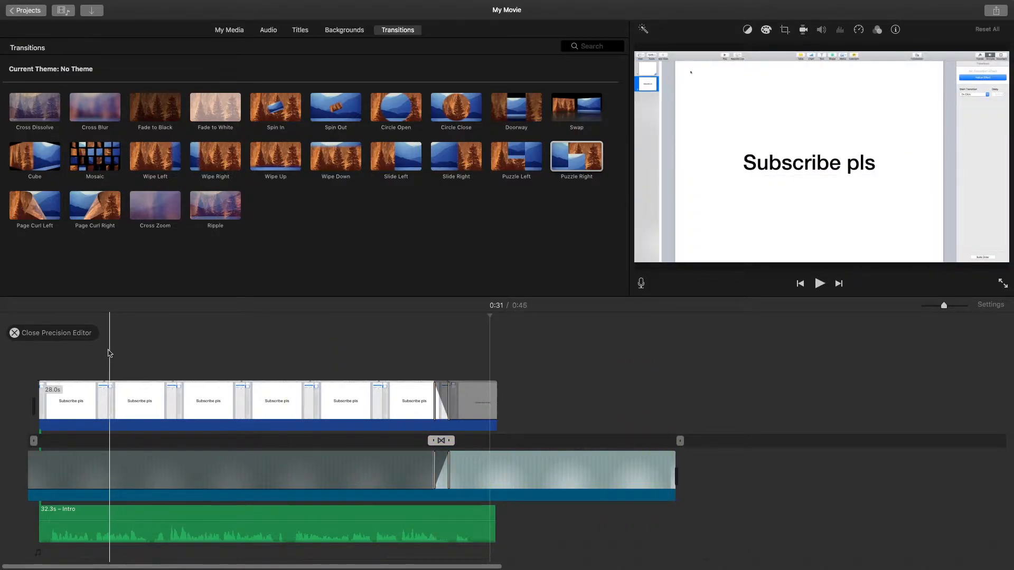
click(39, 332)
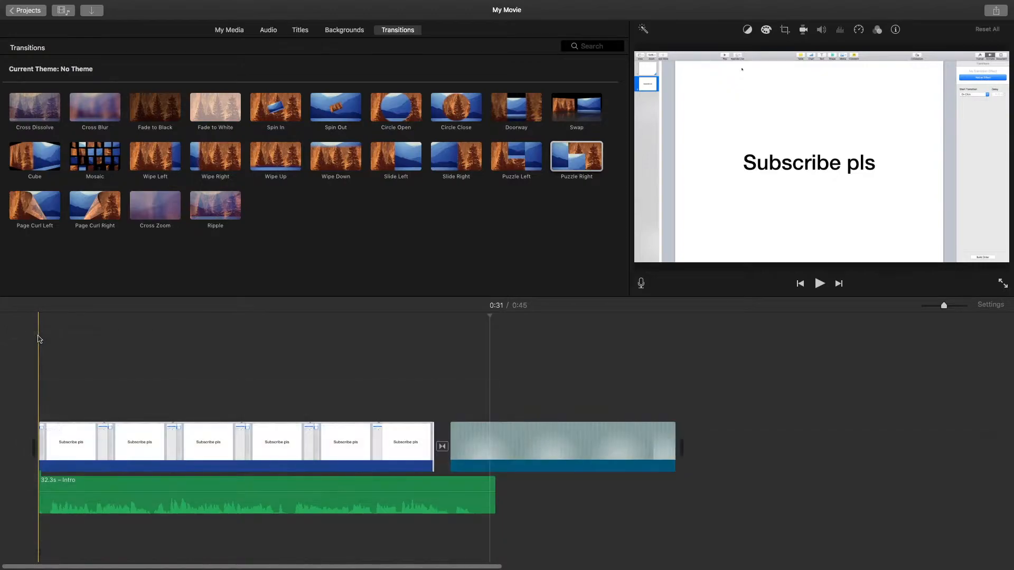
- Play the movie from the start, and play on from the later part of the video clip across the transition
key(space)
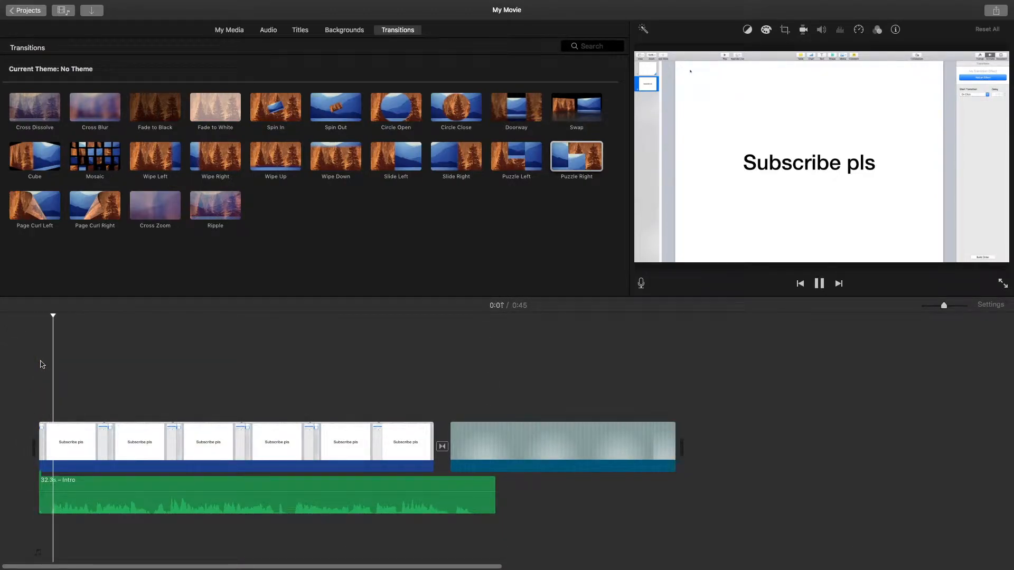
key(space)
click(295, 376)
key(space)
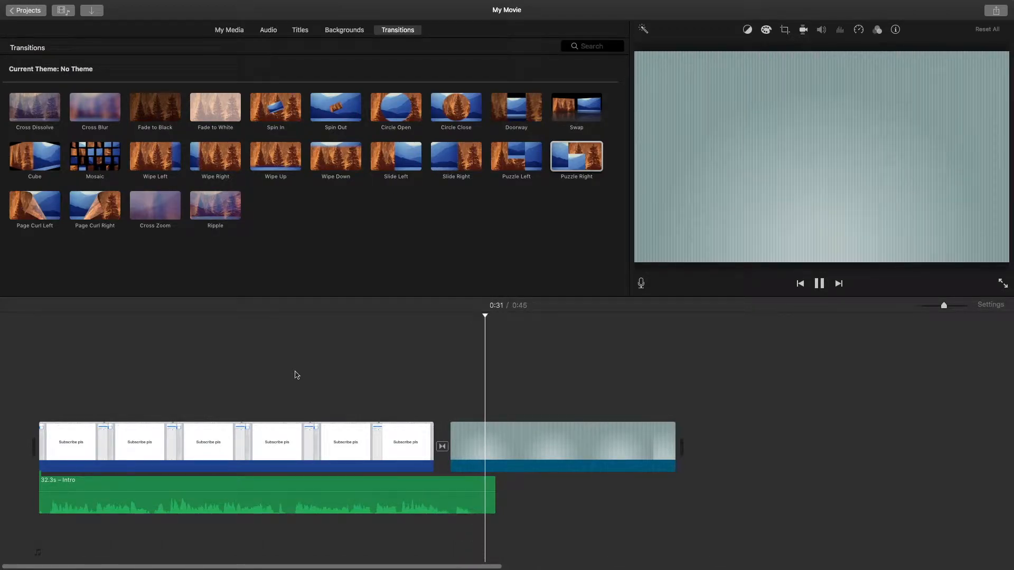
key(space)
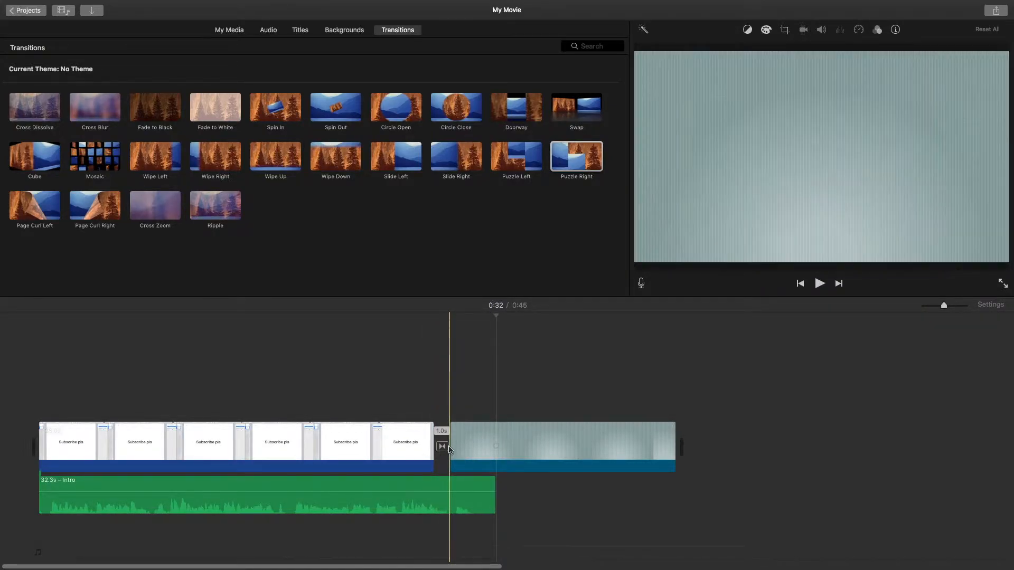
- Undo the Precision Editor trim of the video clip
key(super+z)
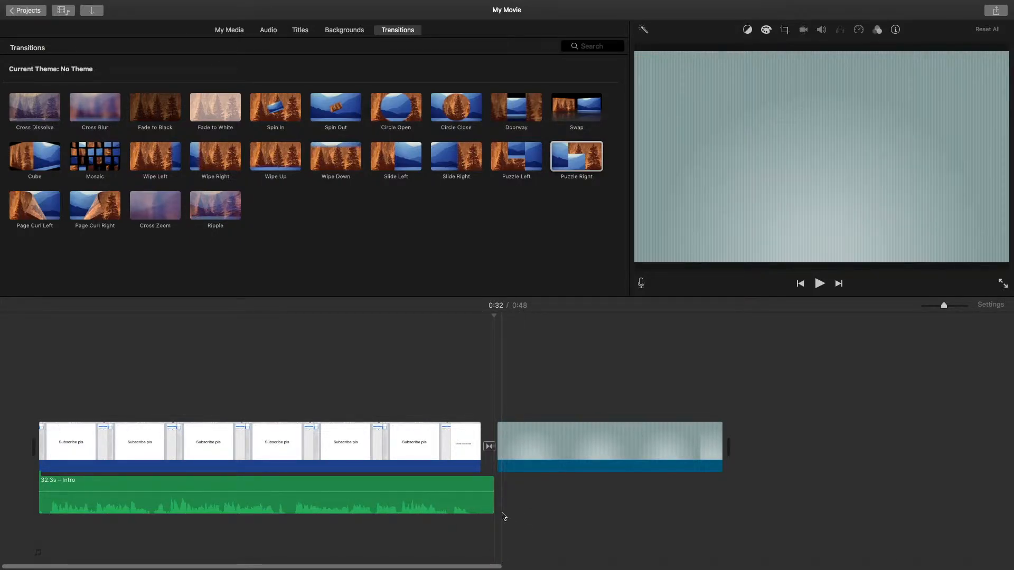
key(super+shift+z)
key(super+z)
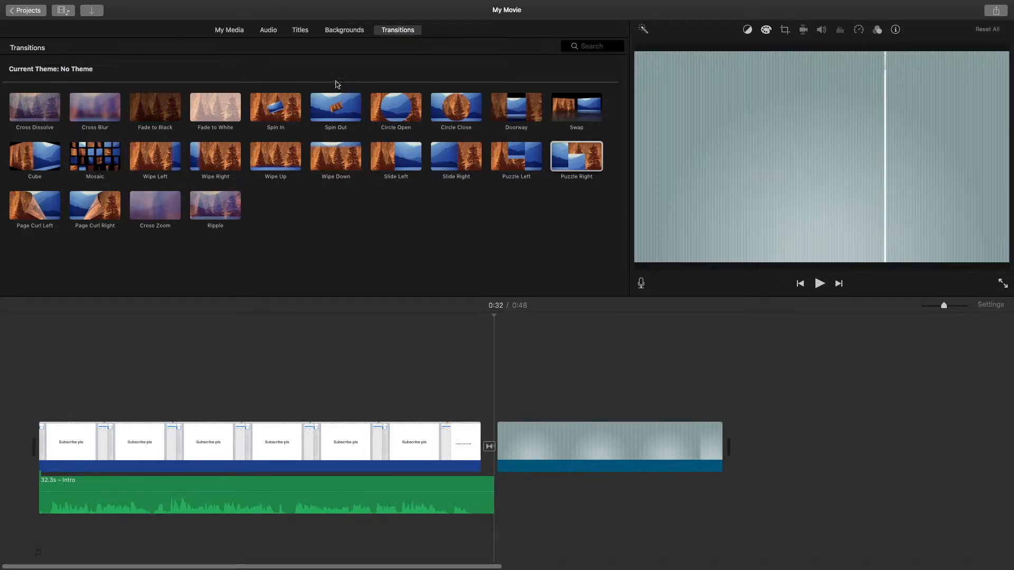
- Add the Expand Lower Third title as its own clip after the Pinstripes background at the timeline's end
click(299, 30)
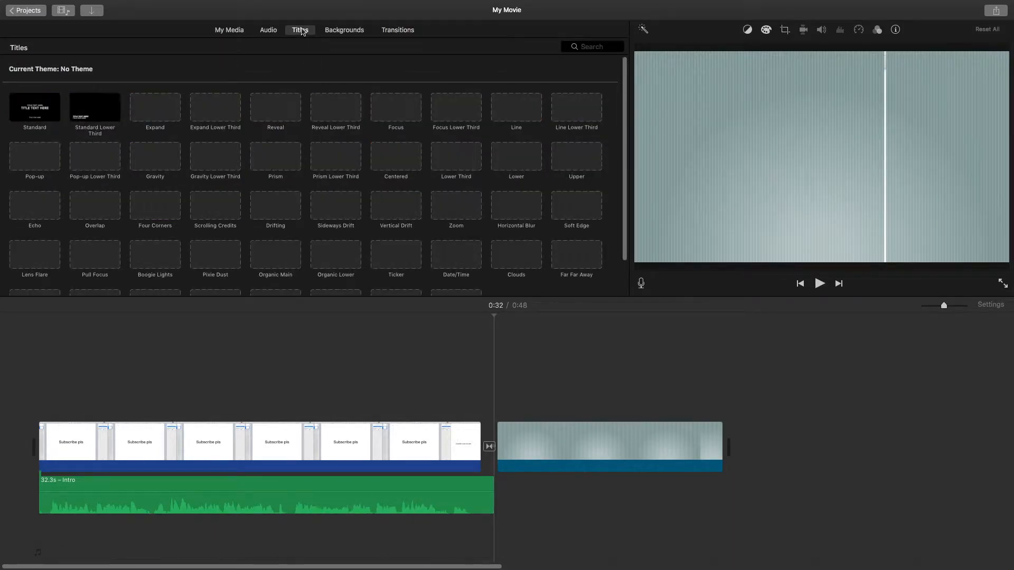
click(351, 36)
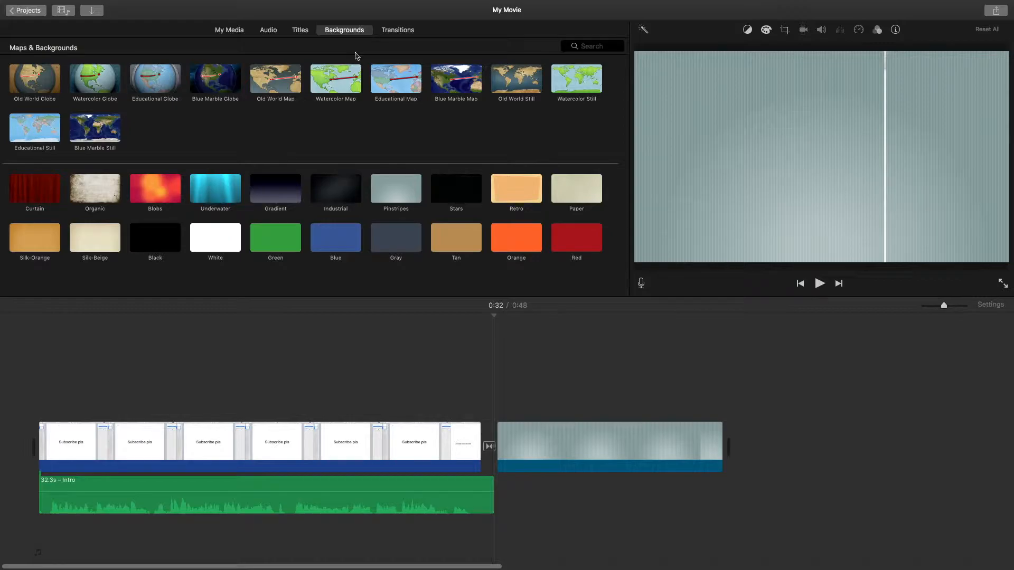
click(300, 30)
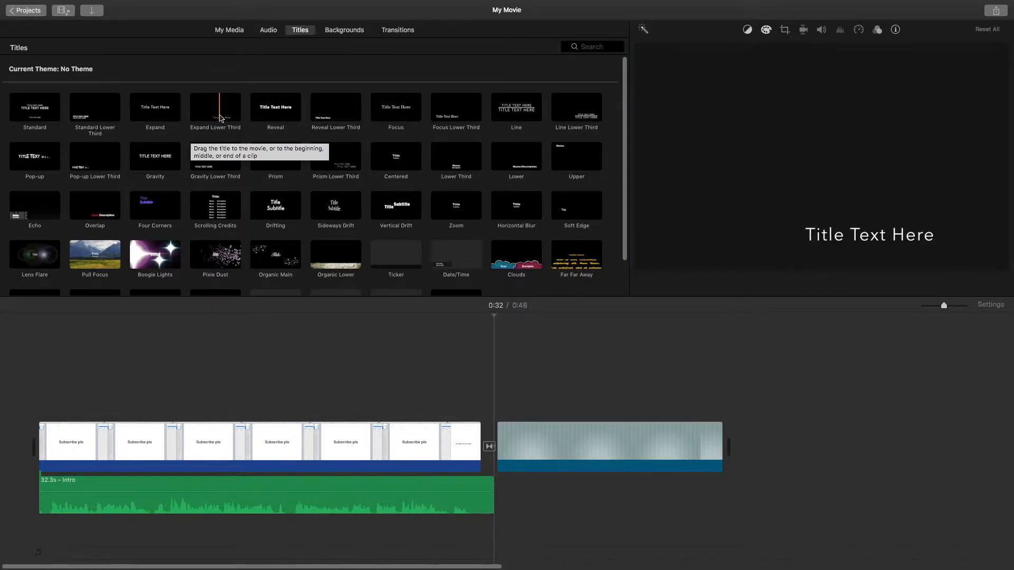
drag(232, 111, 499, 398)
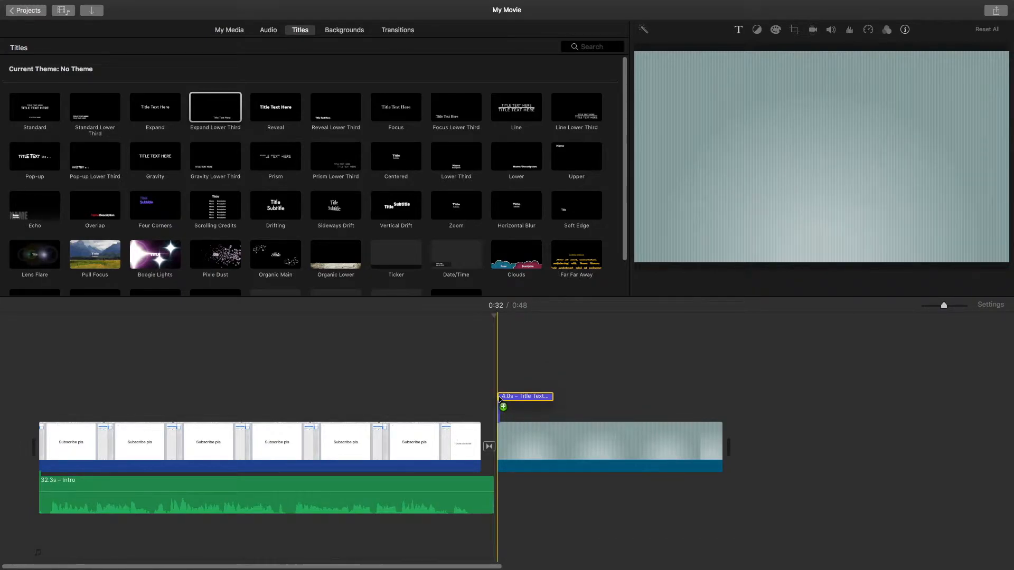
drag(500, 399, 748, 452)
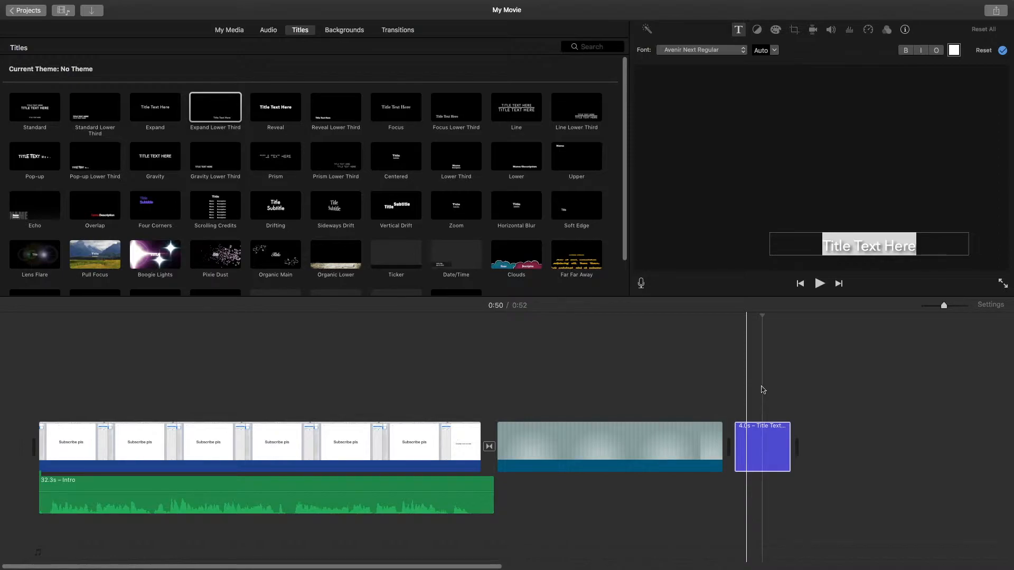
- Replace the placeholder text of the Expand Lower Third title with "subscribe pls"
click(876, 239)
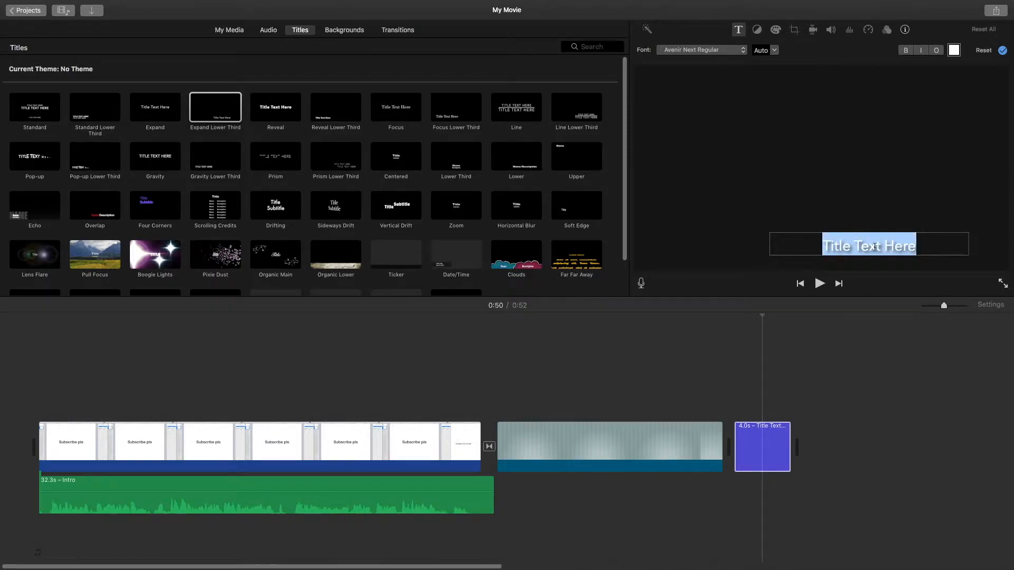
text(subs)
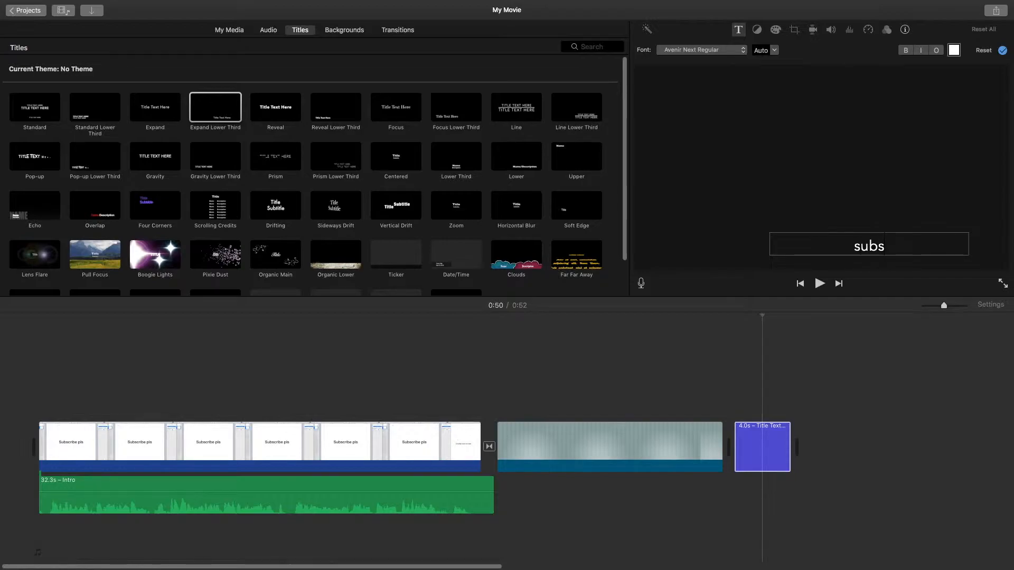
text(cribe pls)
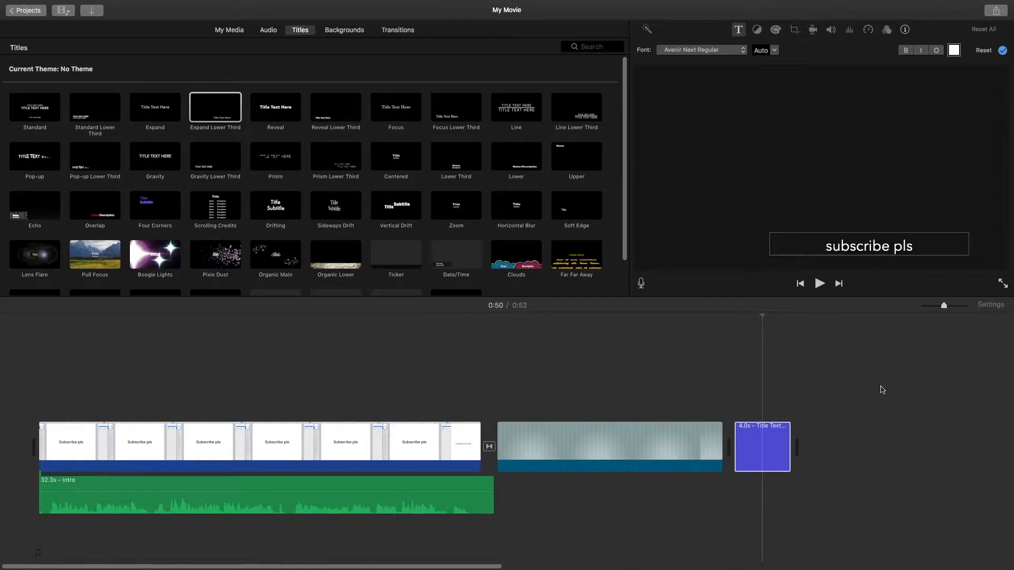
click(802, 380)
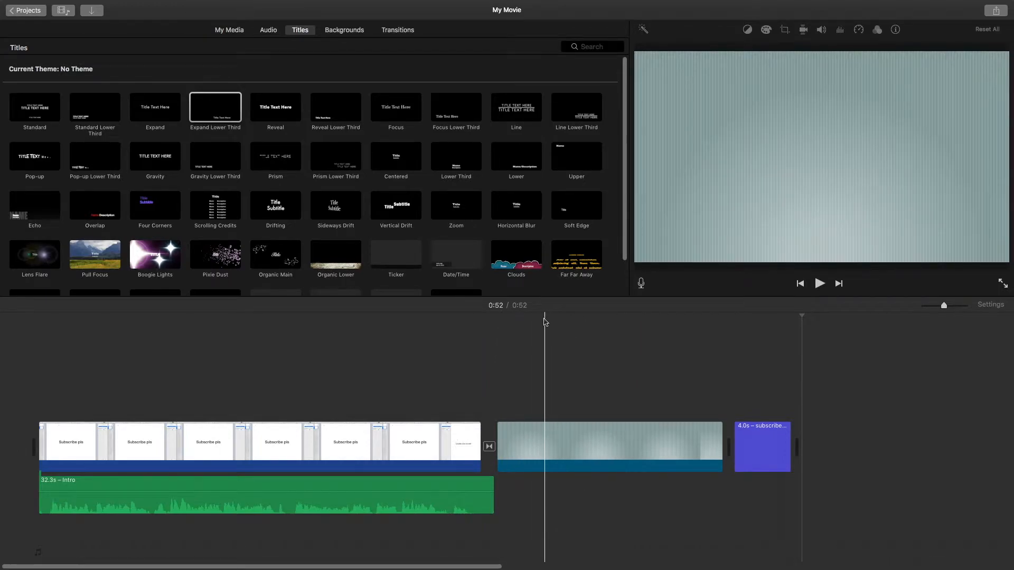
- Play the movie from near the start of the Pinstripes background towards the title clip
click(526, 324)
key(space)
key(space)
key(space)
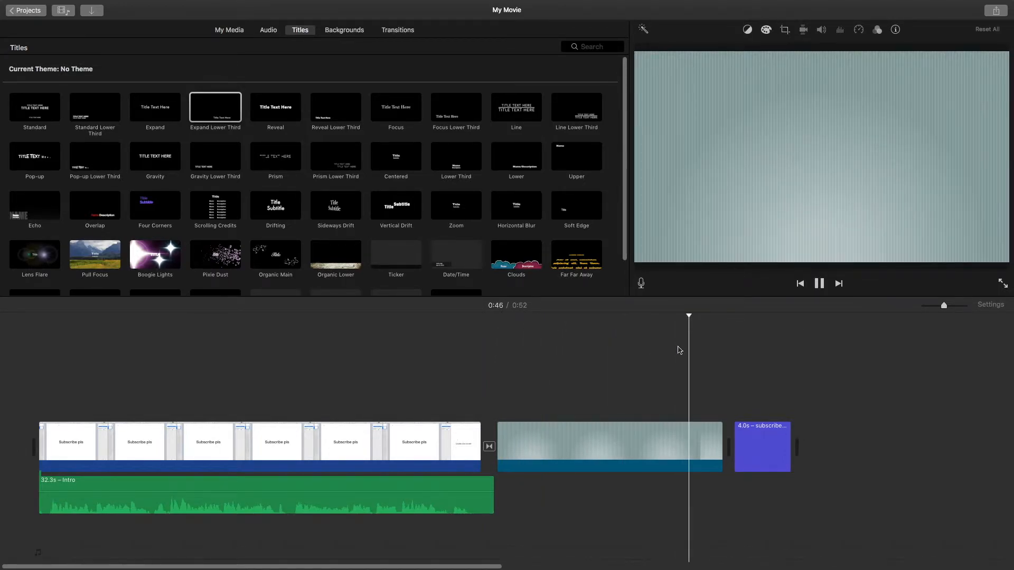
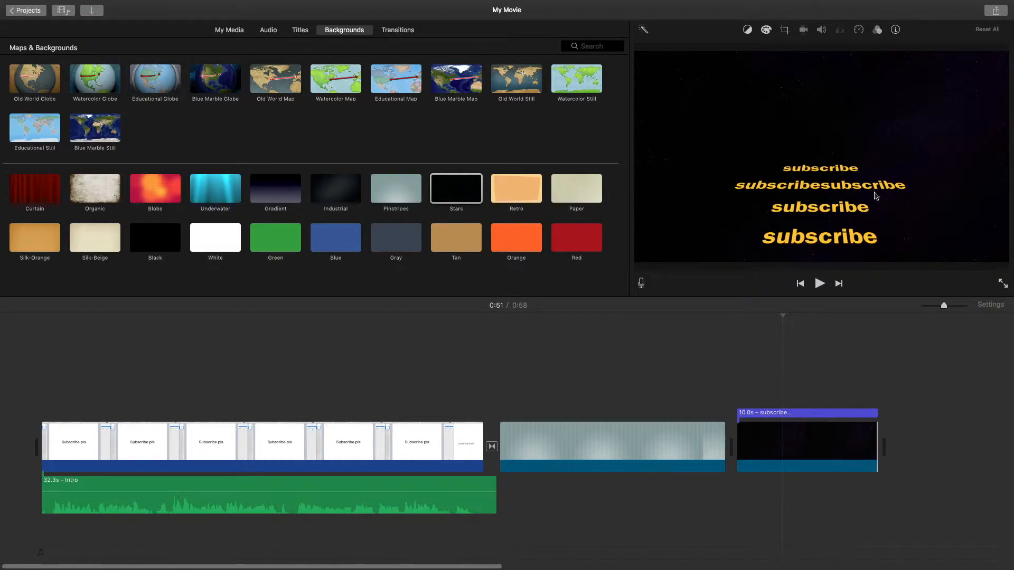
- Play the scrolling subscribe title over the Stars background from just before its start
click(731, 373)
key(space)
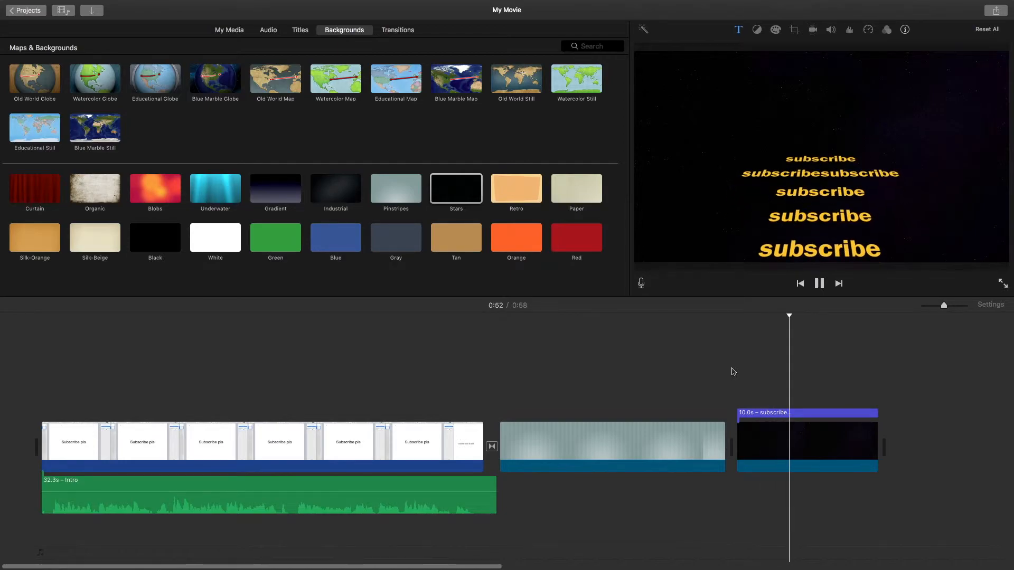
key(space)
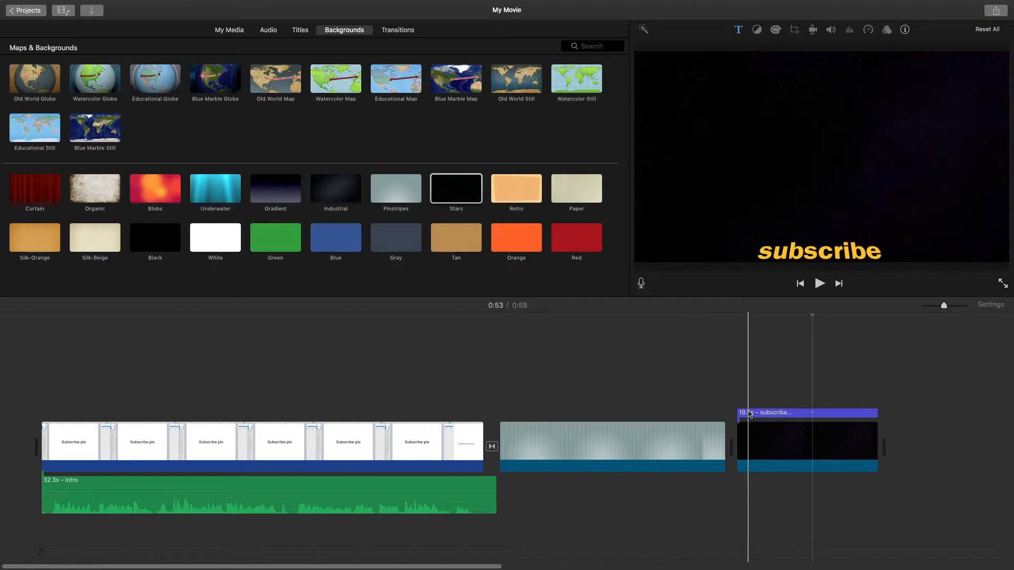
- Select the subscribe title and the Stars background in turn, and view the background's crop options
click(750, 414)
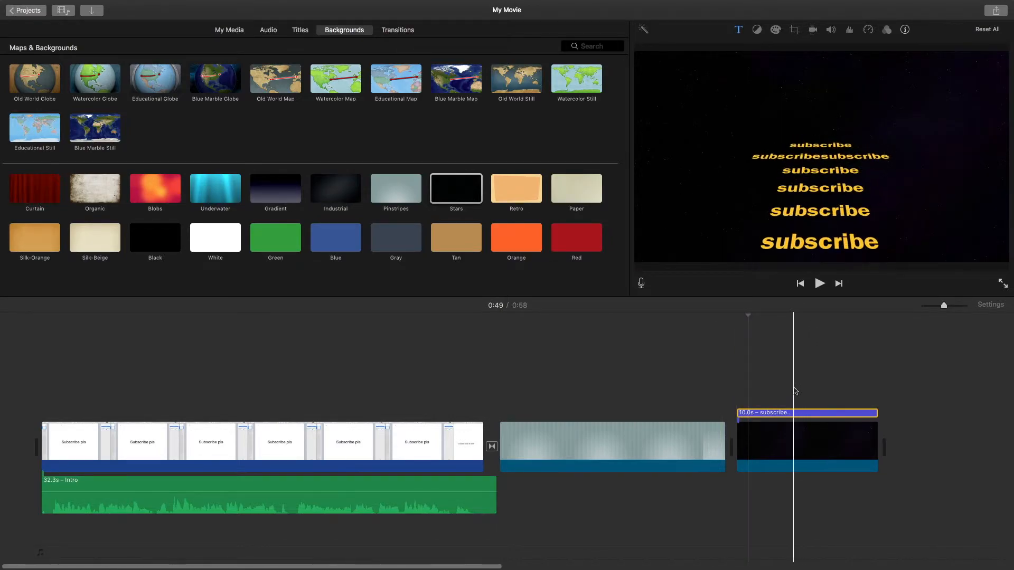
mouse_move(773, 11)
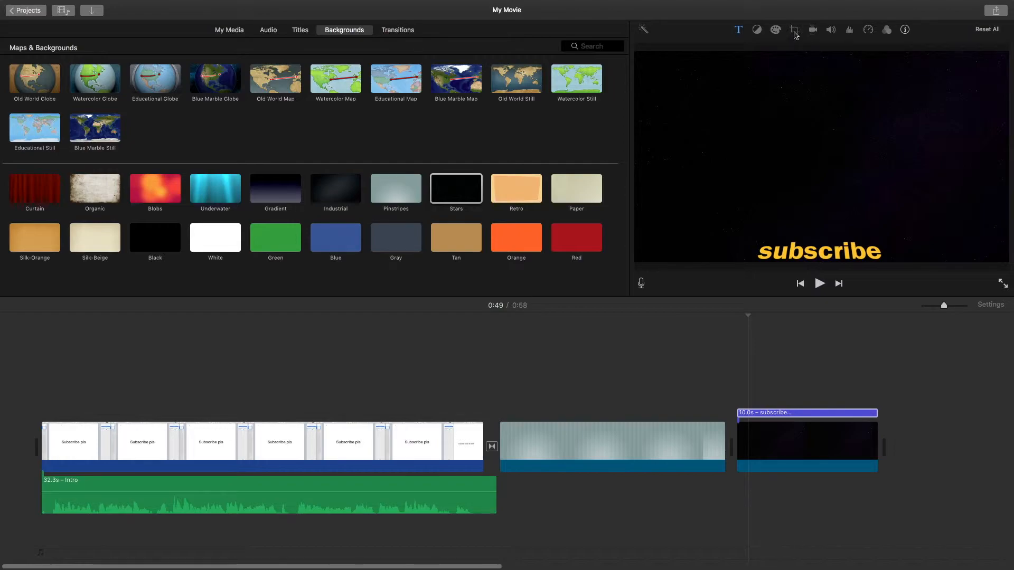
click(769, 447)
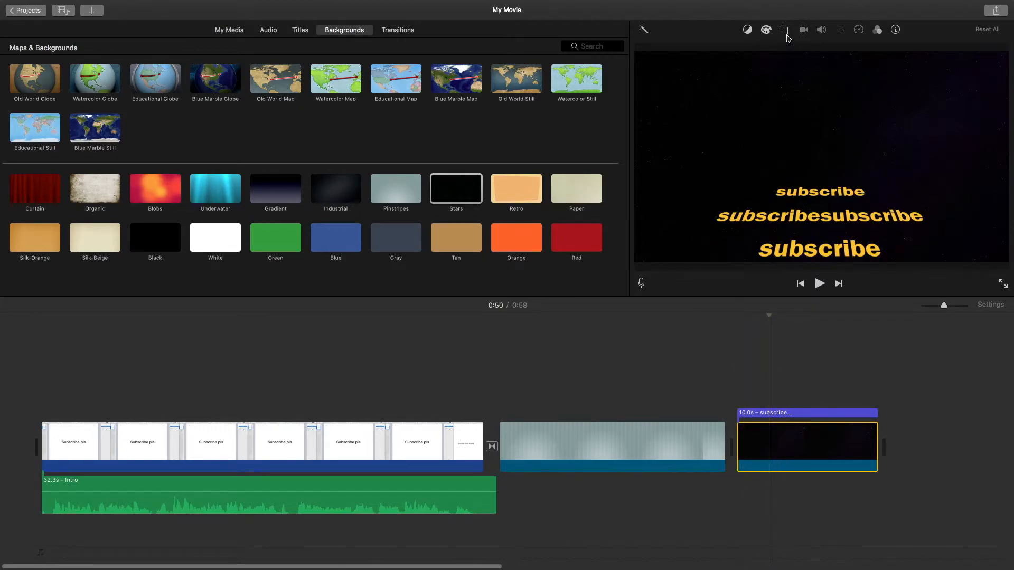
click(786, 31)
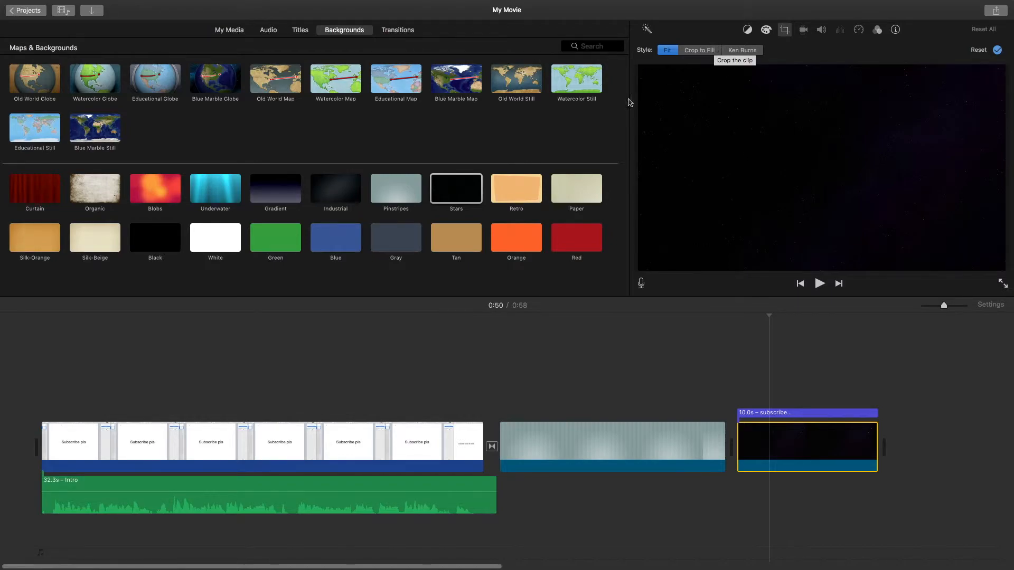
click(542, 331)
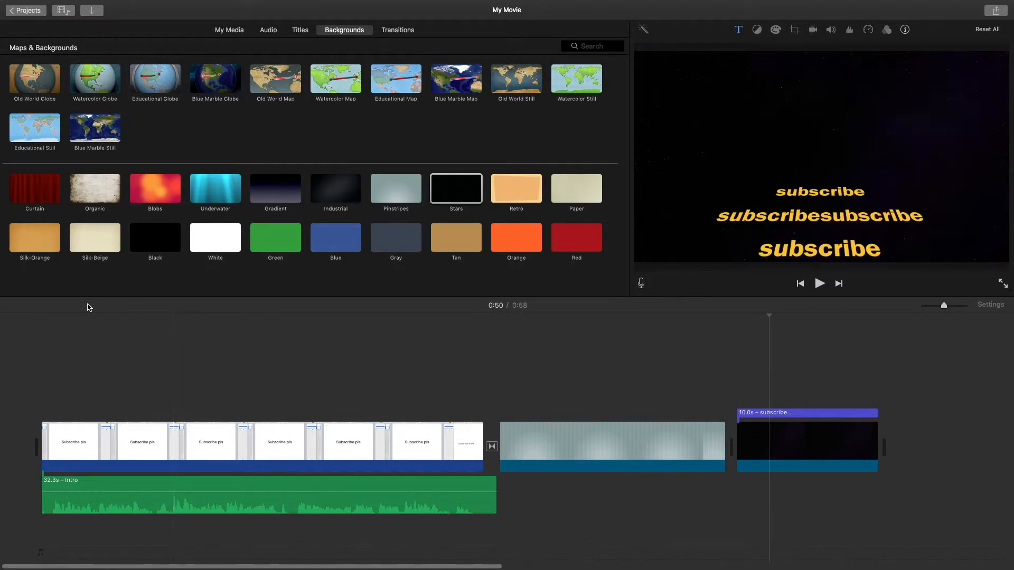
- Add the blue Messi number 10 photo from the Photos library at the timeline's end, and play the movie through it
click(557, 437)
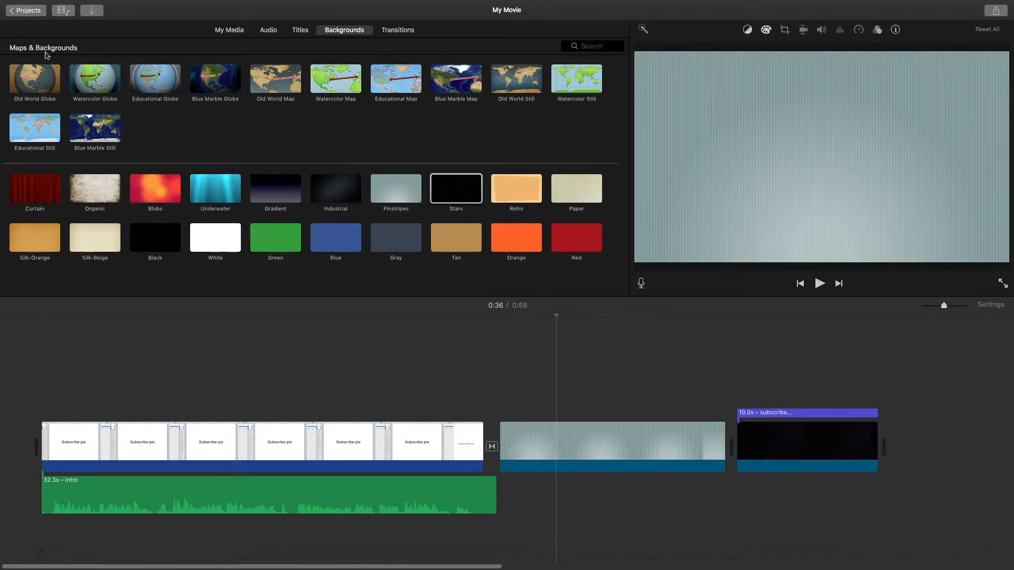
click(232, 31)
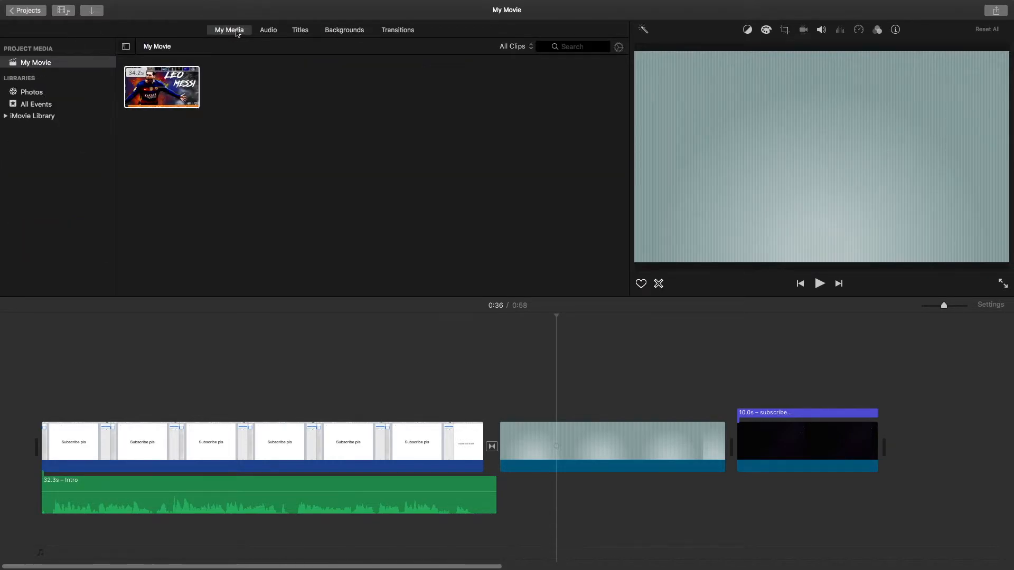
click(168, 83)
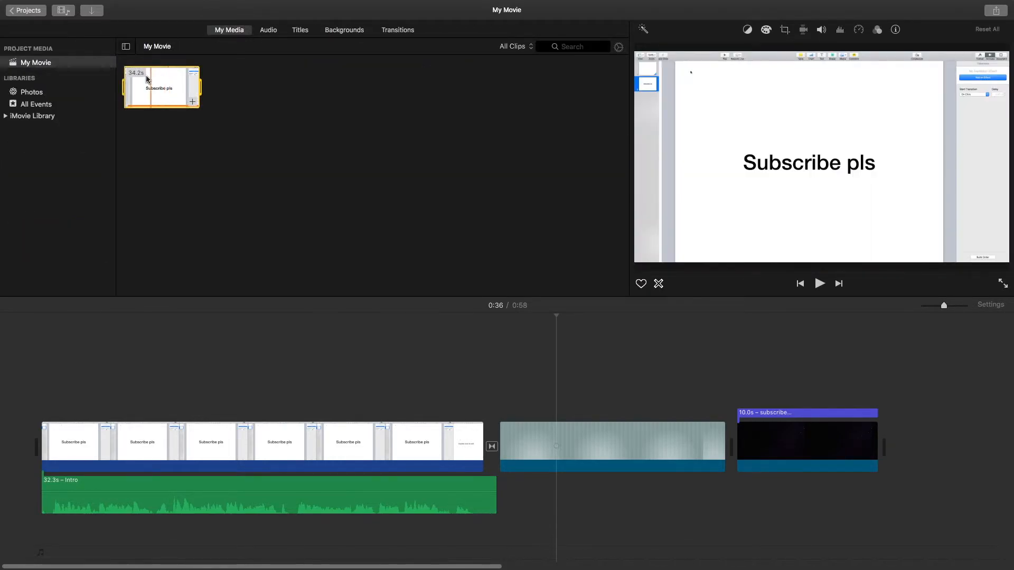
click(48, 94)
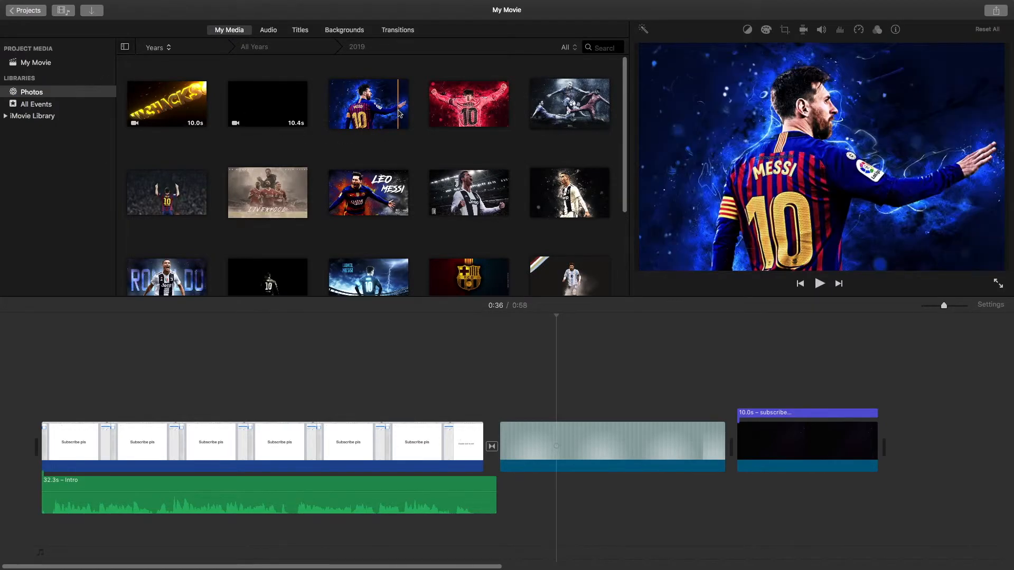
drag(381, 109, 926, 402)
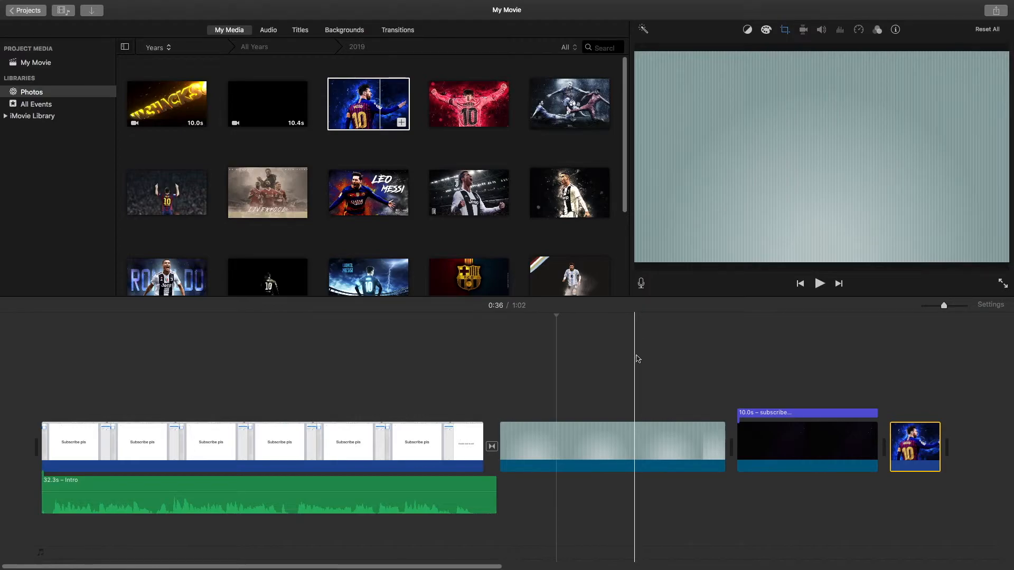
click(844, 337)
key(space)
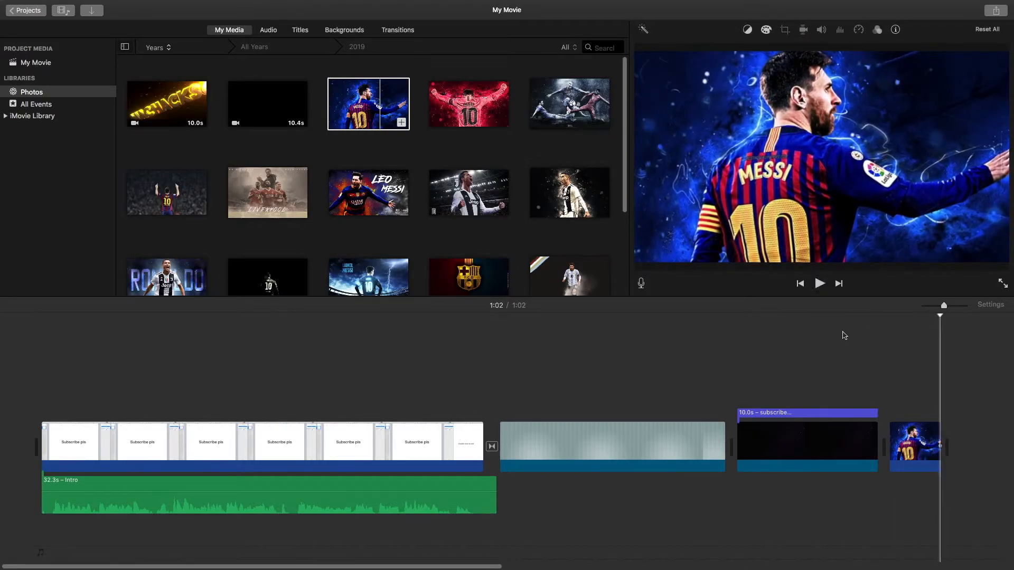
- Open the photo's Ken Burns crop and enlarge the start frame to cover the whole picture
click(785, 30)
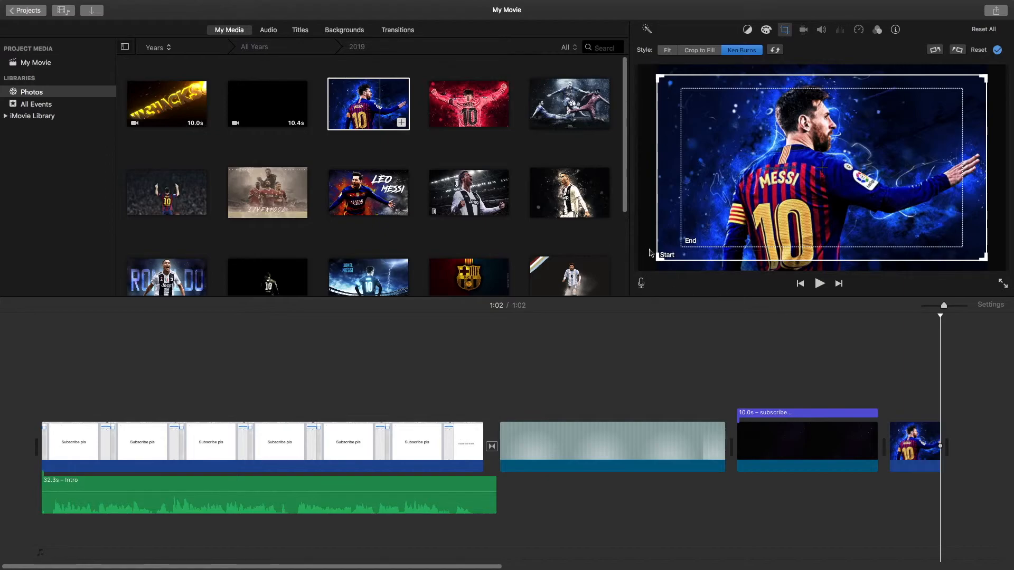
drag(662, 261, 648, 266)
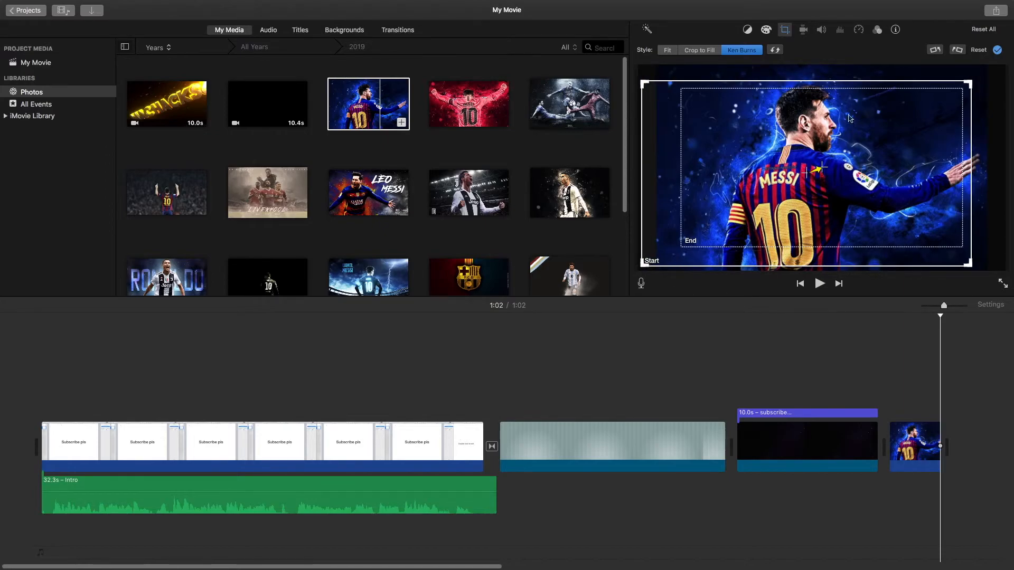
drag(968, 84, 1011, 34)
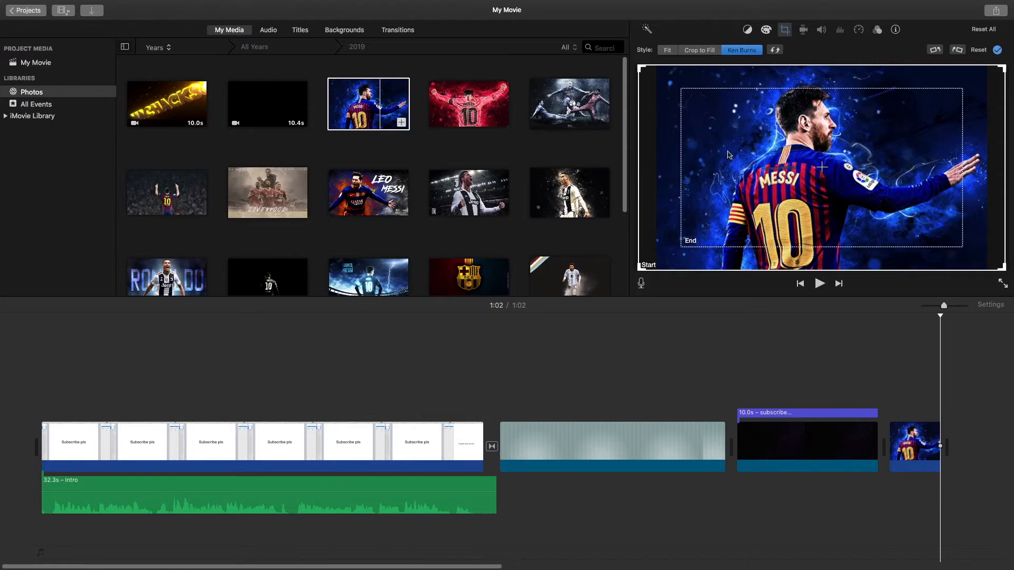
- Shrink the photo's Ken Burns end frame and place it tightly around the player's head
click(793, 92)
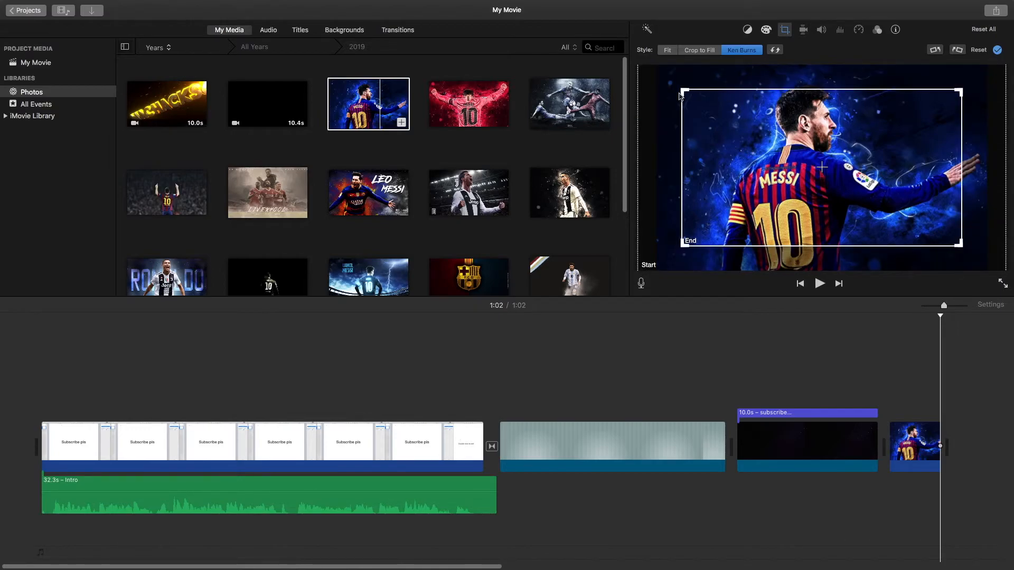
drag(683, 92, 874, 152)
drag(813, 124, 805, 123)
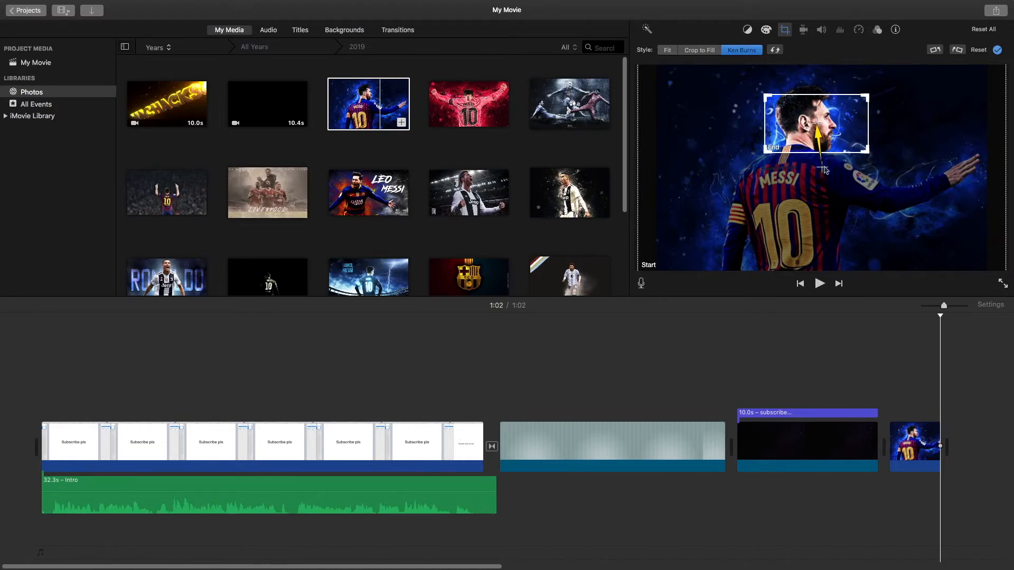
- Play the movie from the Stars background through the photo to preview the Ken Burns zoom
click(819, 331)
click(847, 376)
key(space)
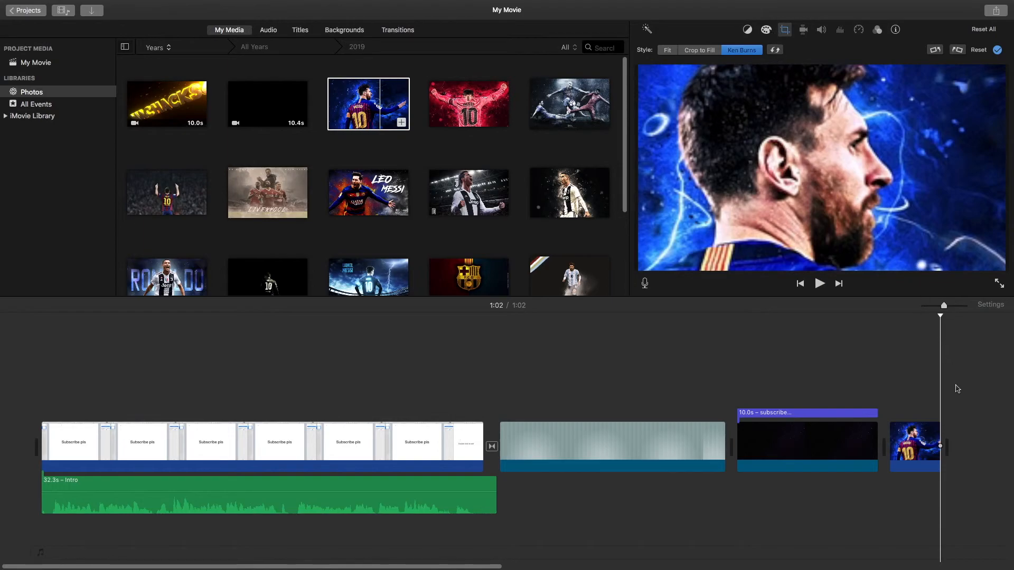
- Return to the photo's Ken Burns crop and enlarge the end frame to cover the whole picture
drag(941, 316, 895, 339)
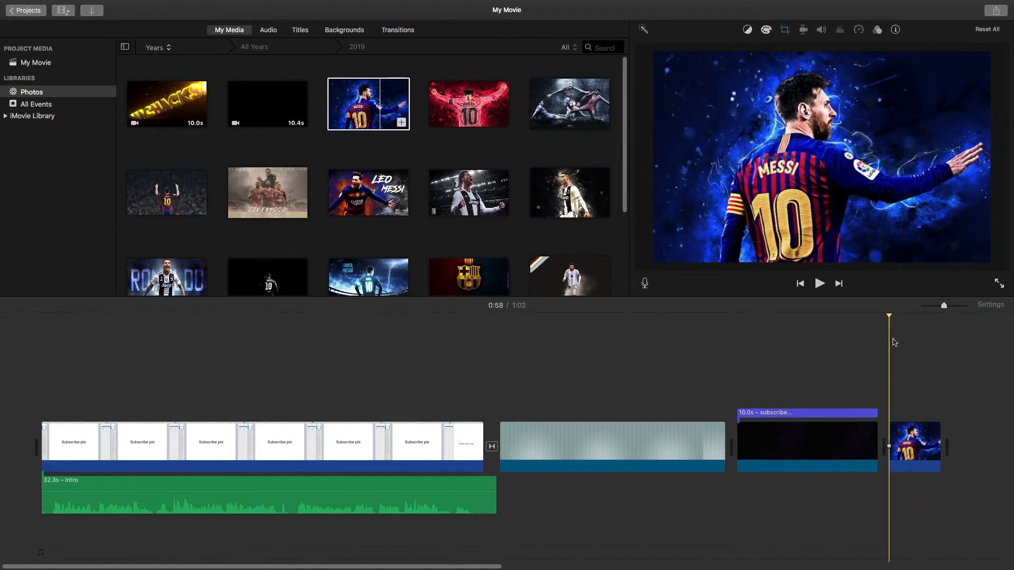
click(785, 30)
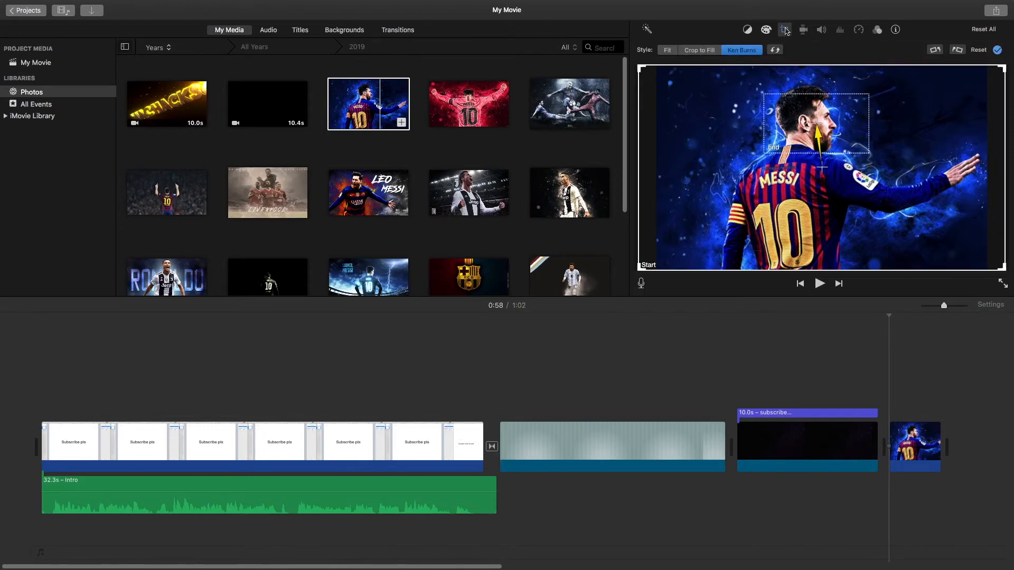
click(798, 102)
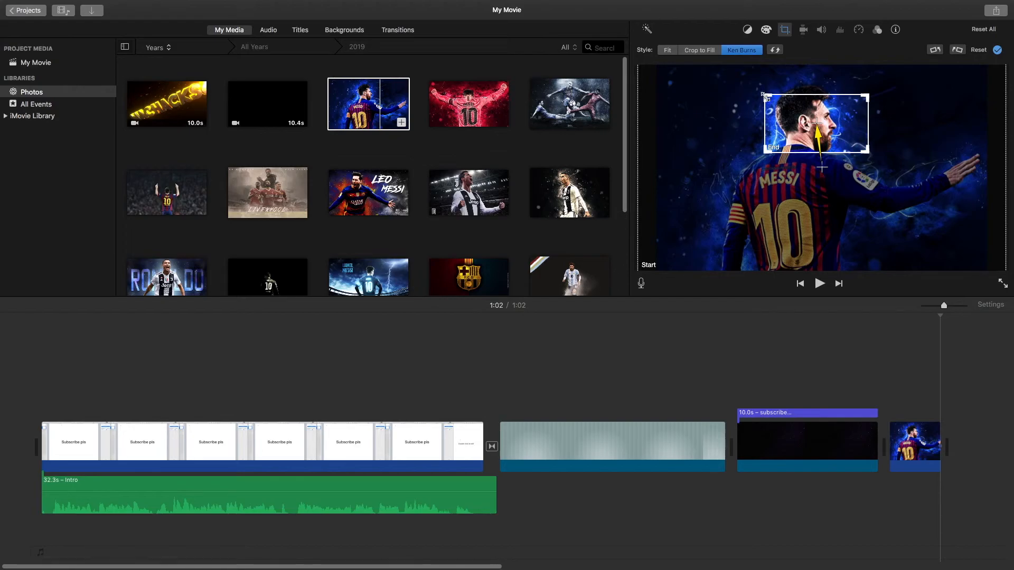
drag(766, 97, 547, 23)
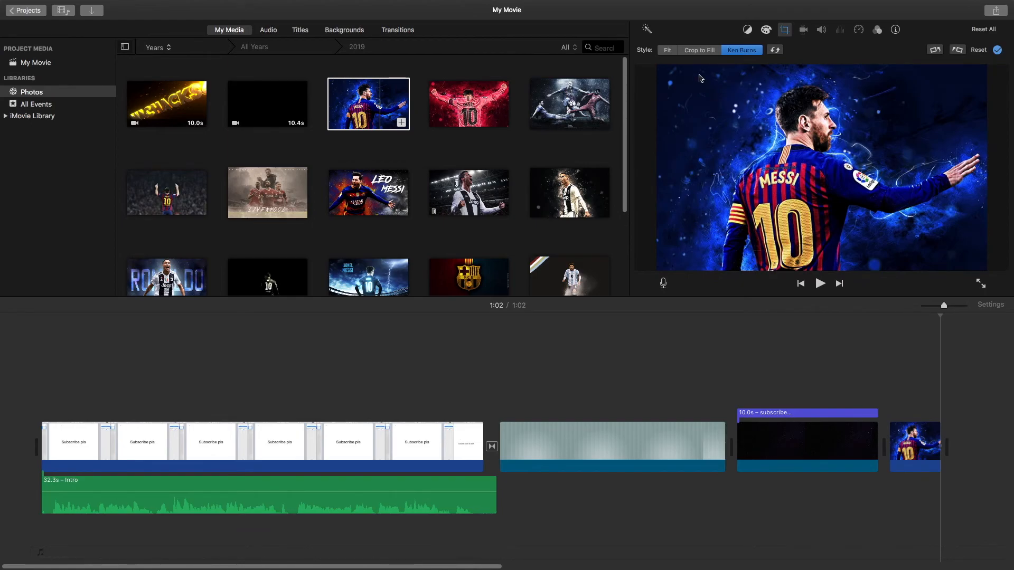
- Set the photo's crop style to Fit and play the photo clip
click(667, 51)
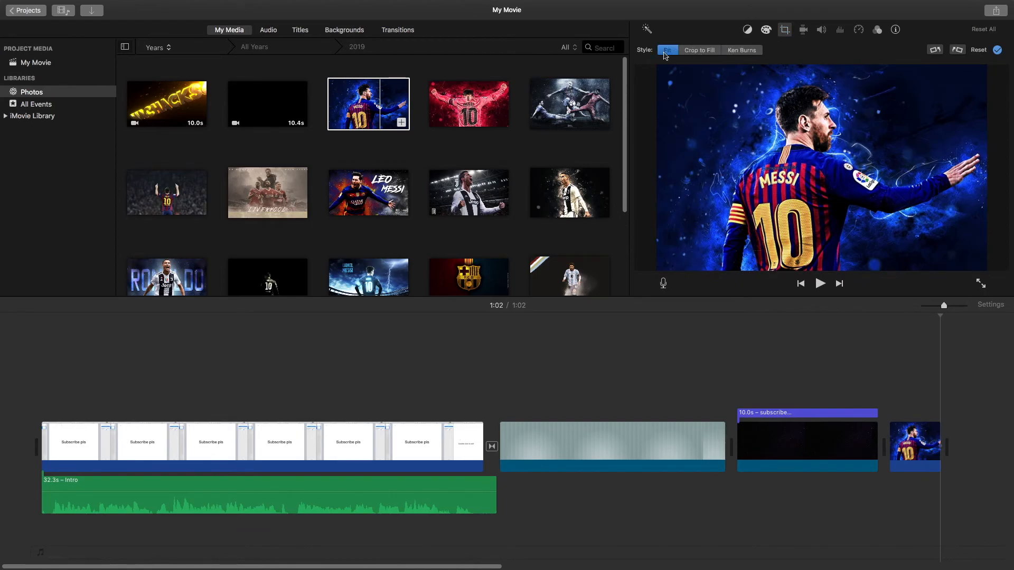
click(928, 347)
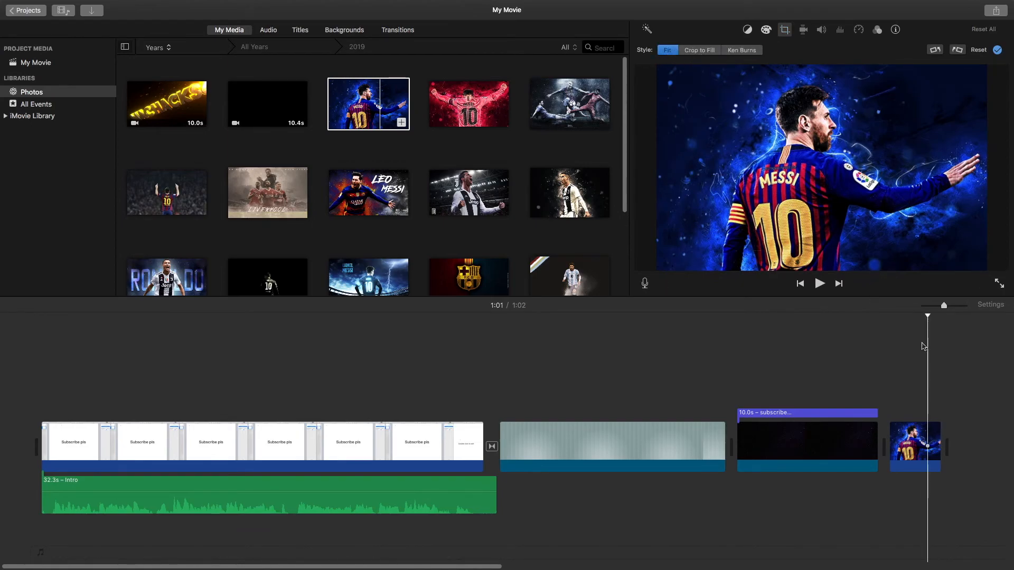
key(space)
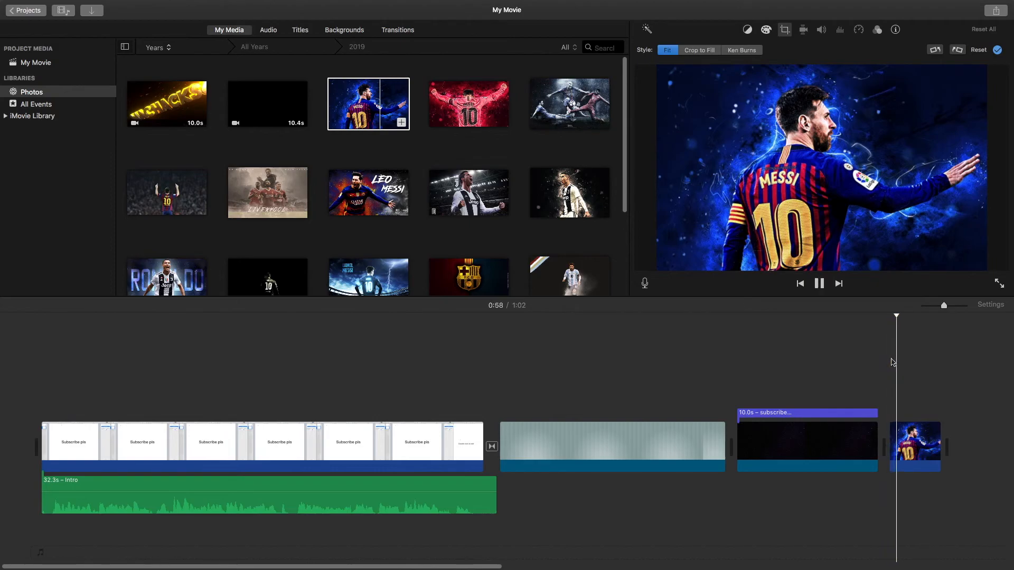
key(space)
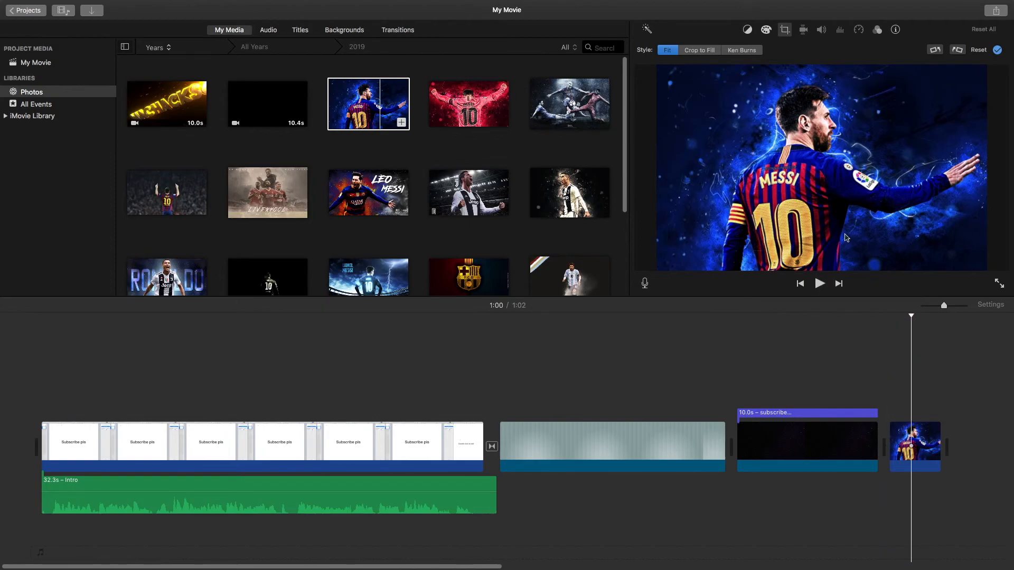
- Set the crop style to Crop to Fill for the photo and for the video clip at the timeline's start
click(706, 52)
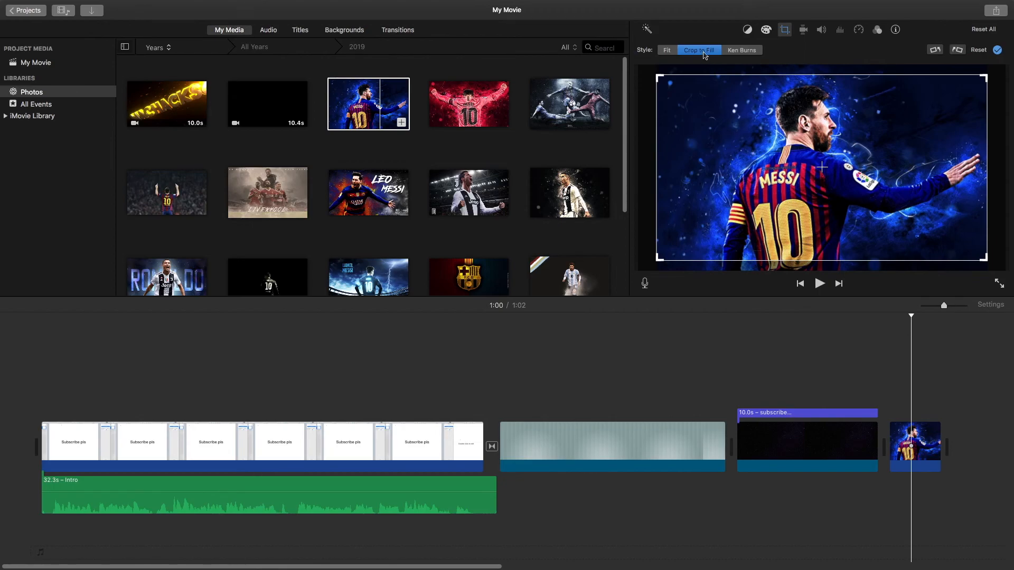
click(701, 391)
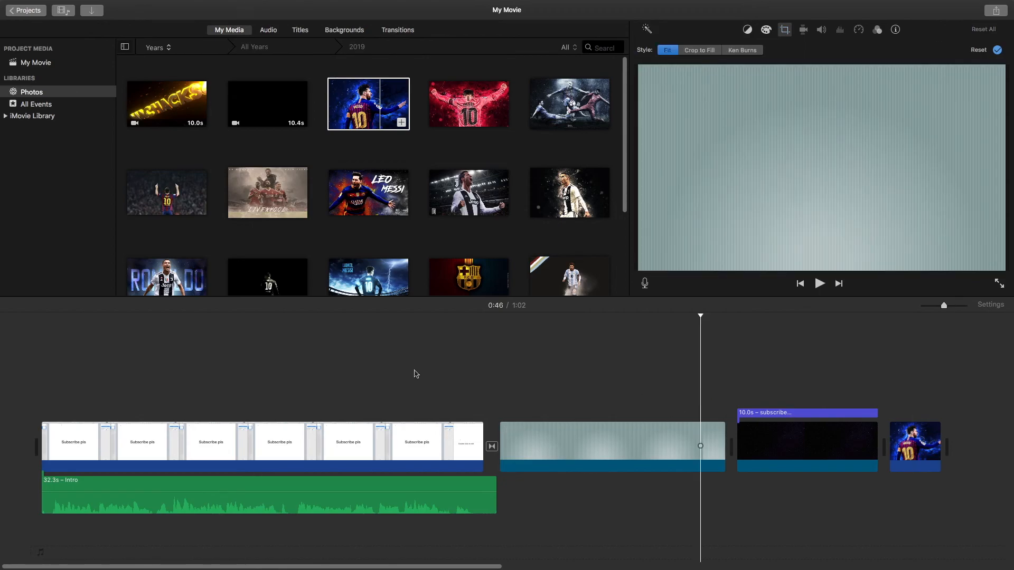
click(414, 374)
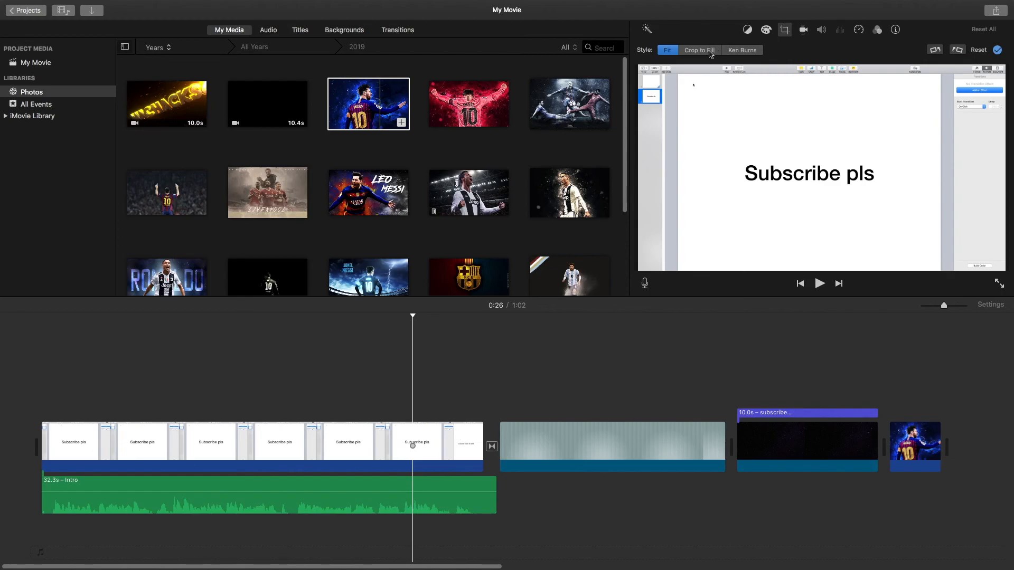
click(707, 52)
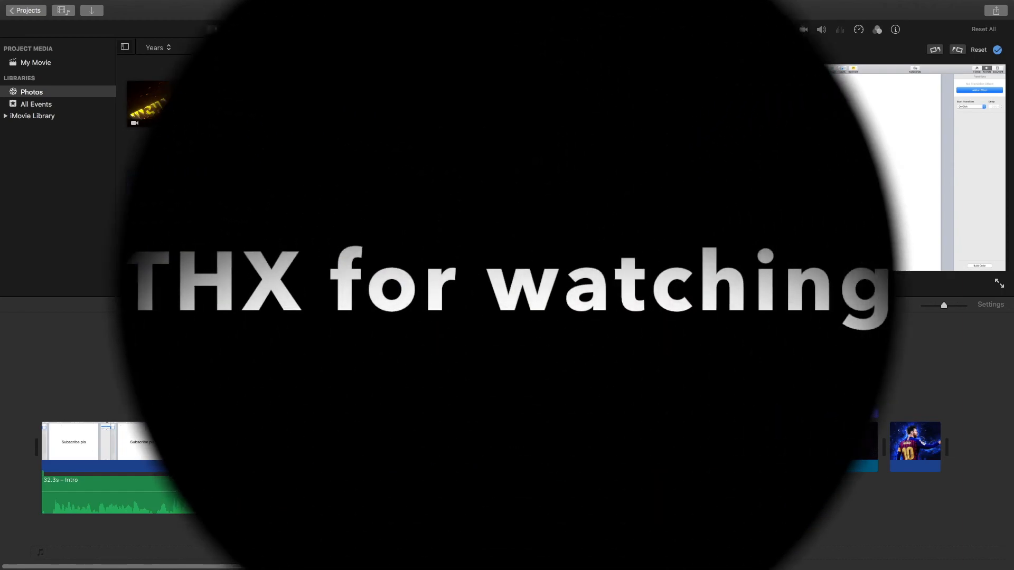